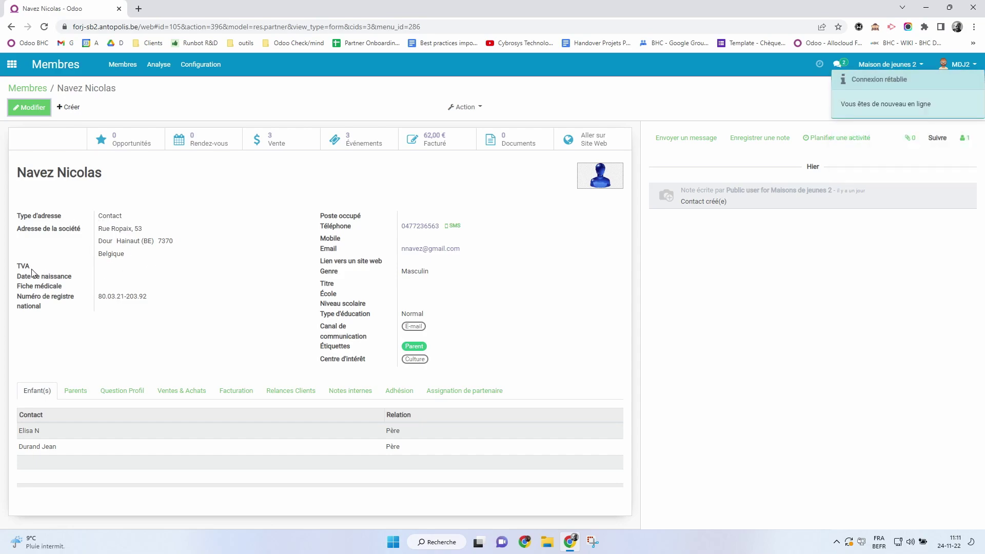
Make the member record editable and check the choices offered for school, school level and education type.
mouse_move(25, 266)
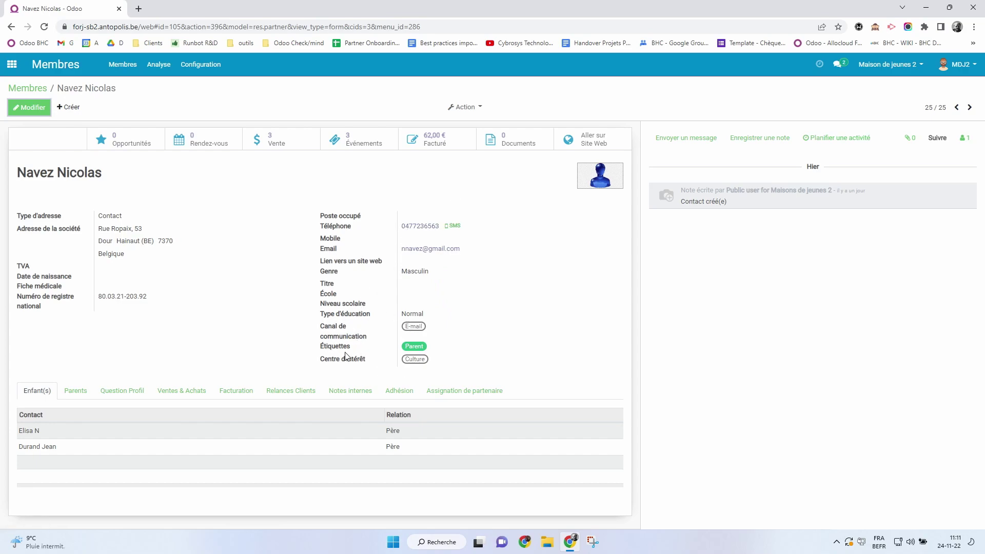
click(39, 108)
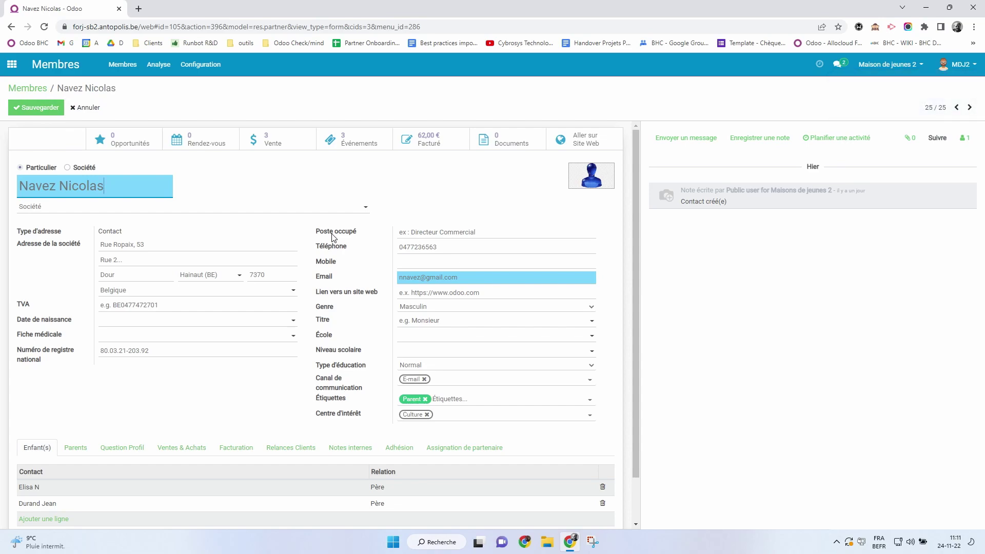
click(428, 342)
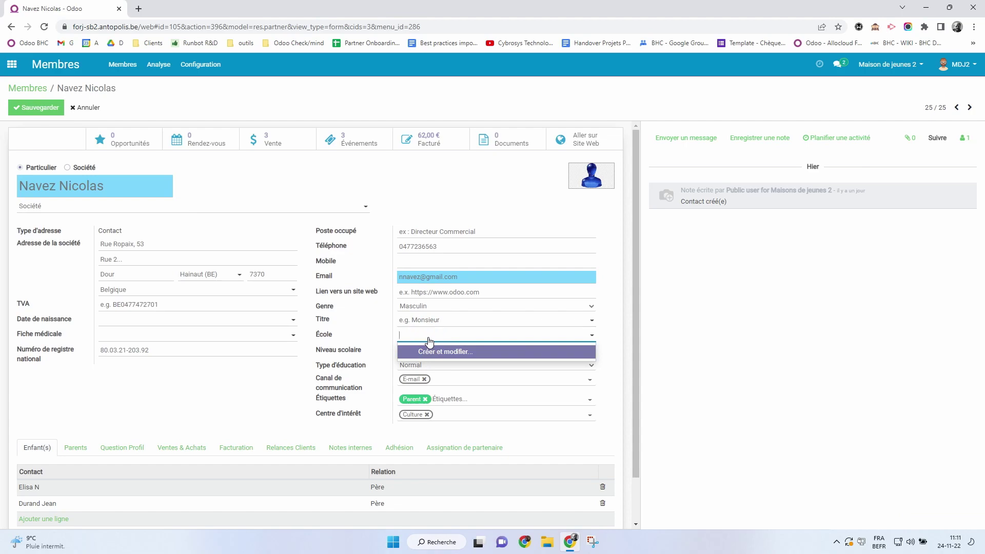
click(429, 341)
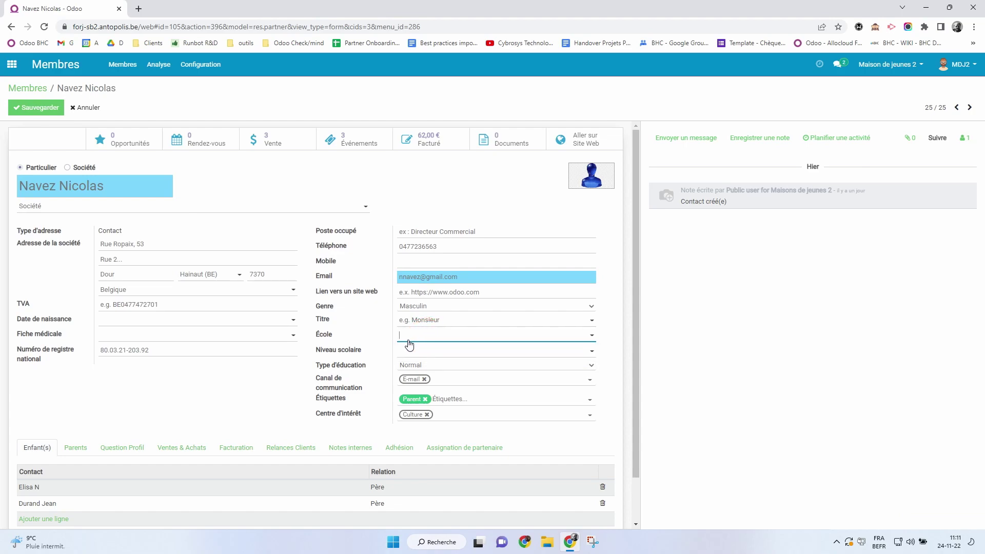
click(412, 354)
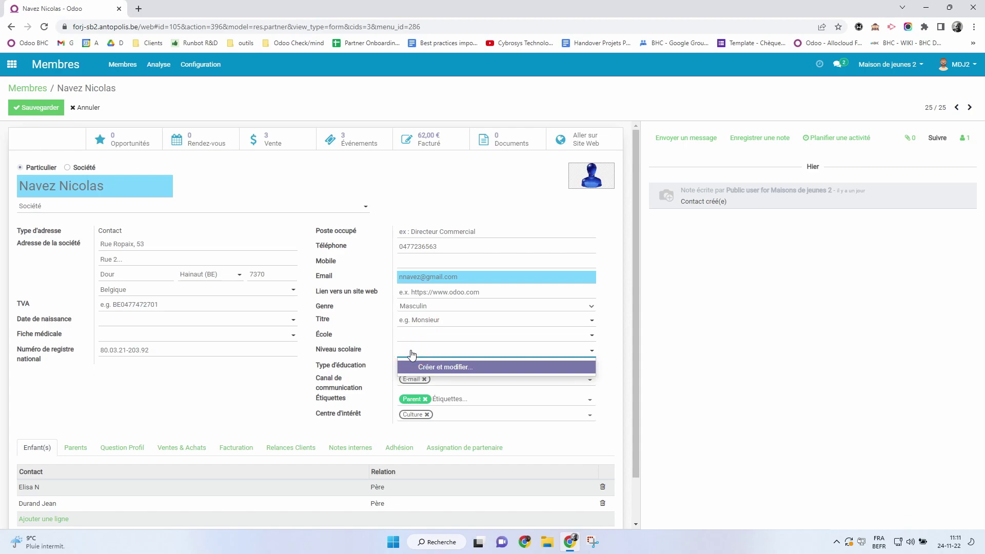
click(413, 350)
click(467, 363)
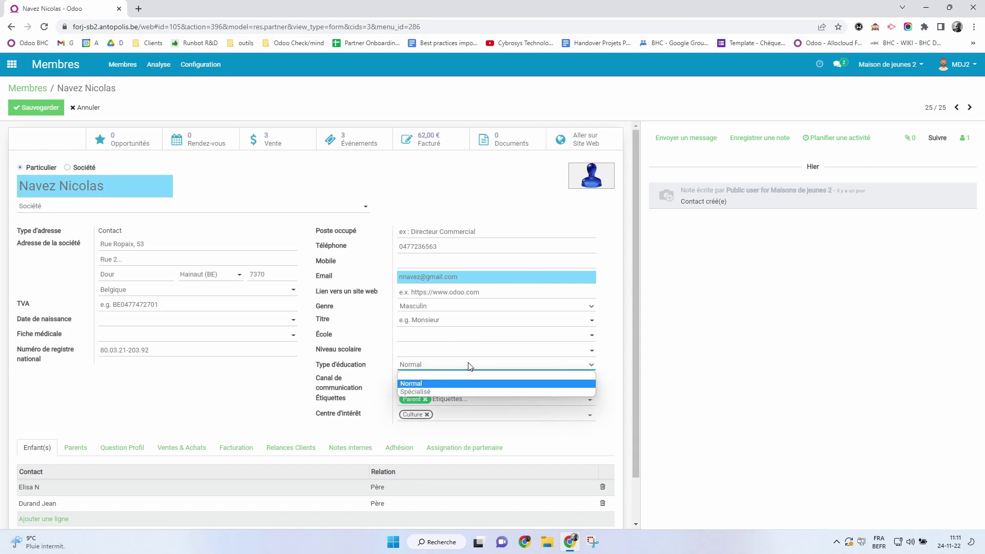
click(468, 365)
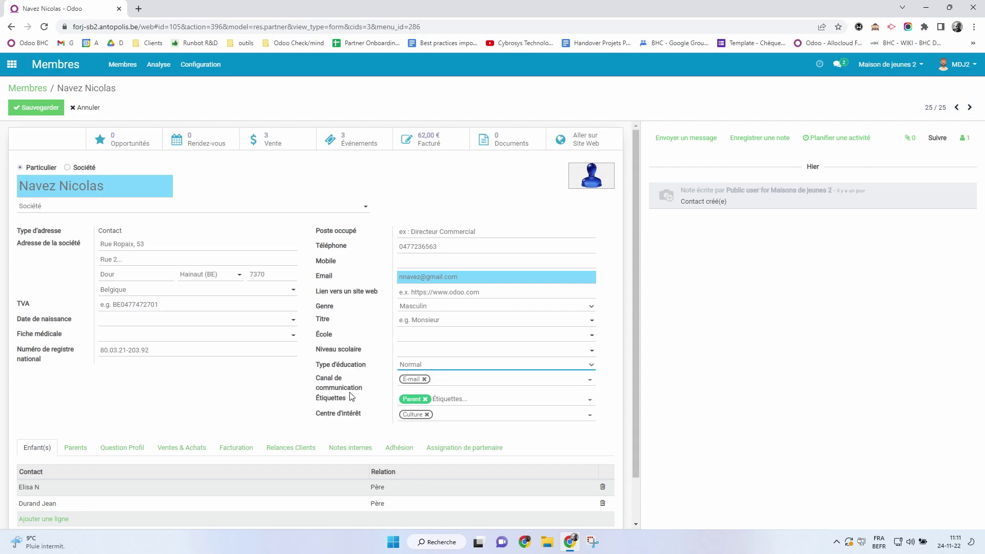
Add Courrier, Messenger and Whatsapp to the member's communication channels.
click(453, 378)
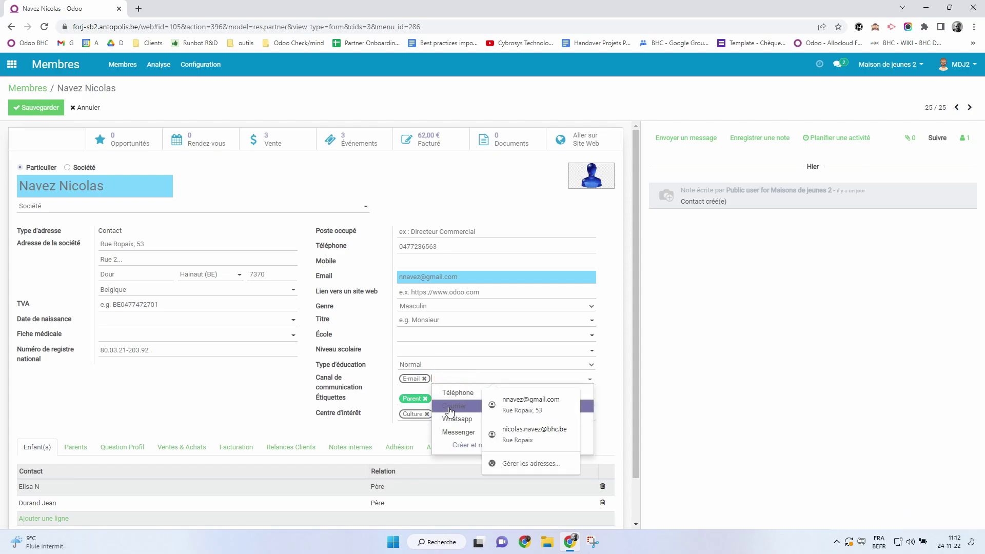
click(448, 408)
click(478, 378)
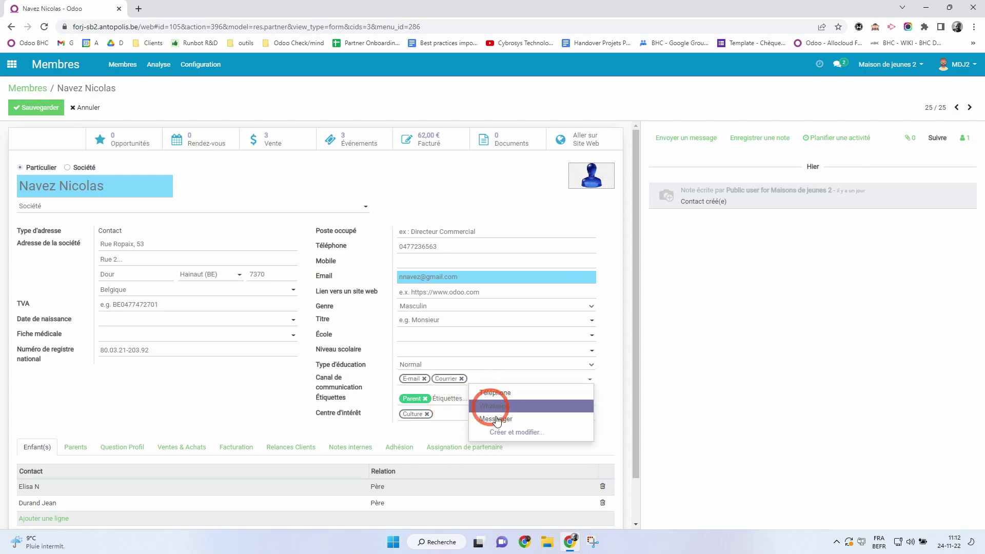
click(502, 426)
click(528, 380)
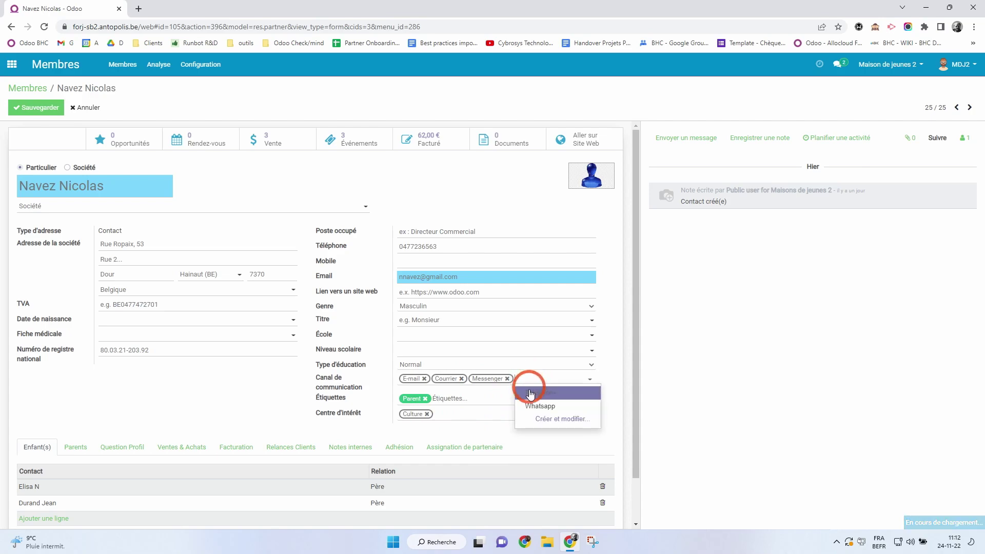
click(531, 407)
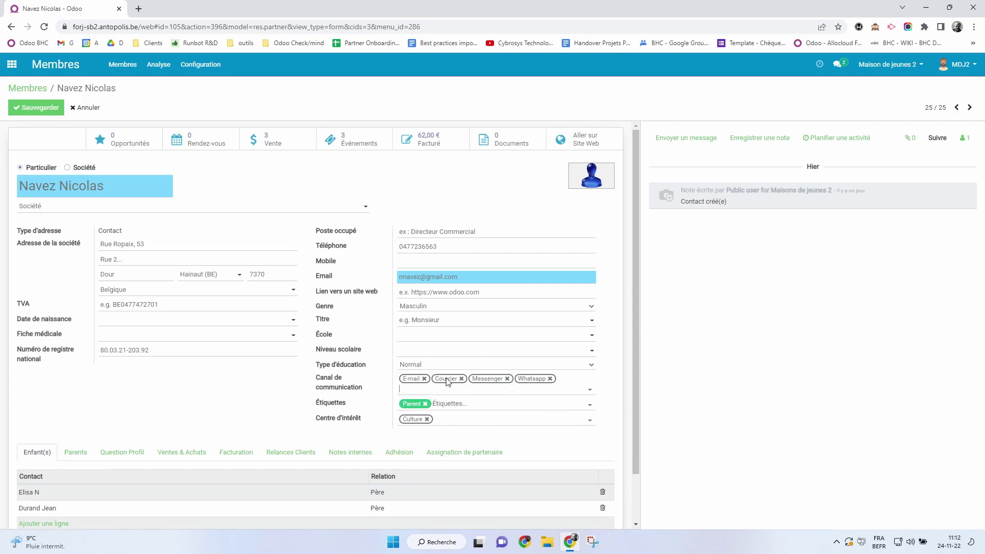
Remove Courrier from the member's communication channels and check which other channels can be added.
click(461, 379)
click(549, 383)
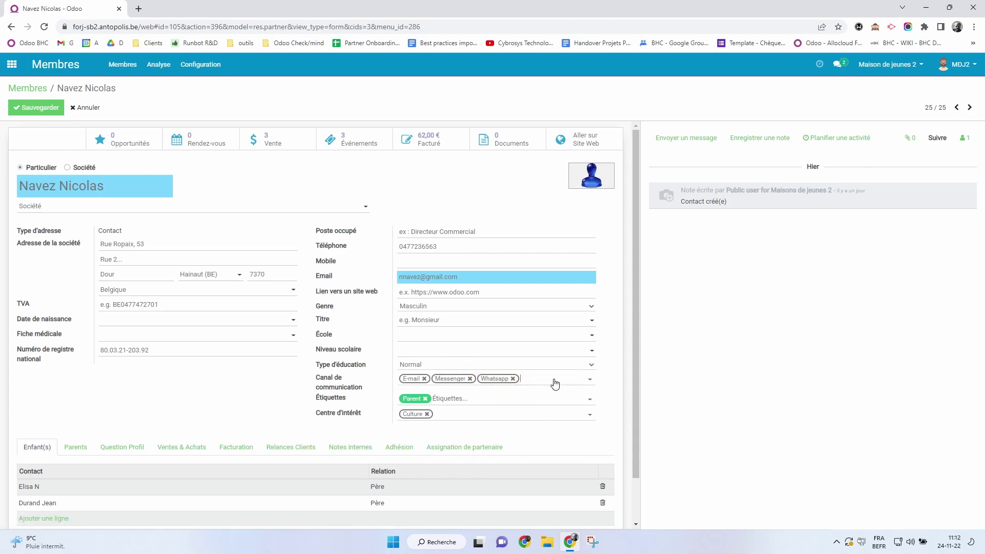
click(555, 381)
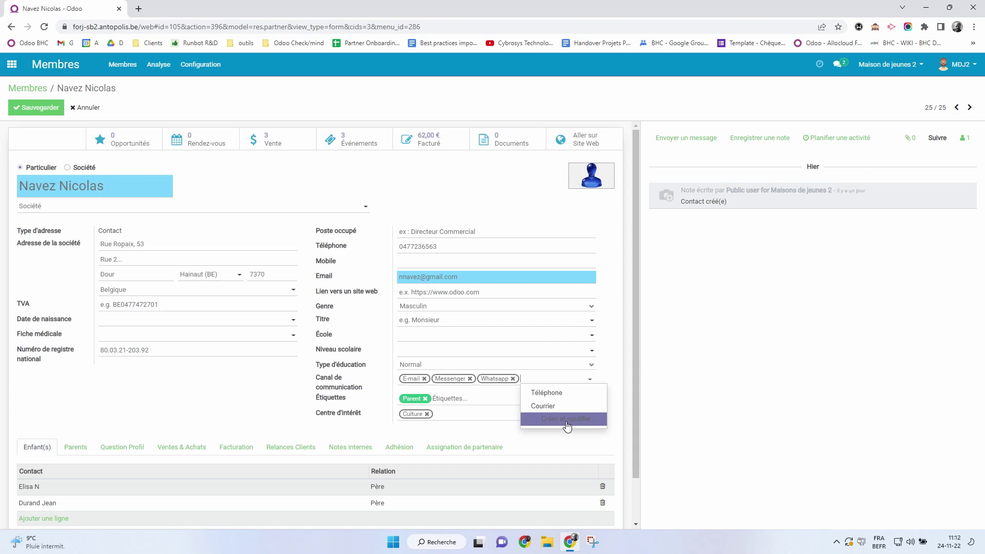
click(384, 363)
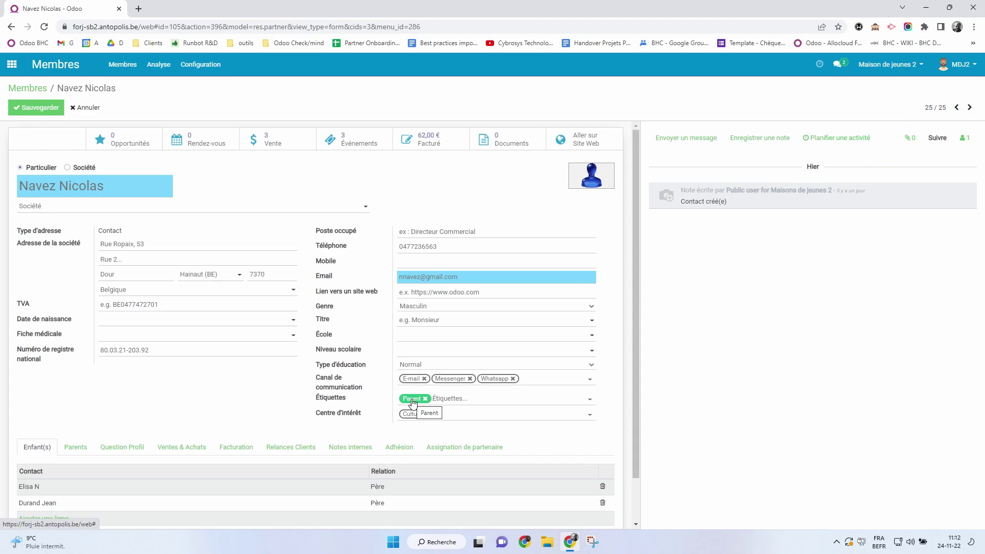
Add the tags Jeune and Culture to the member, and add Sport to the areas of interest.
click(469, 400)
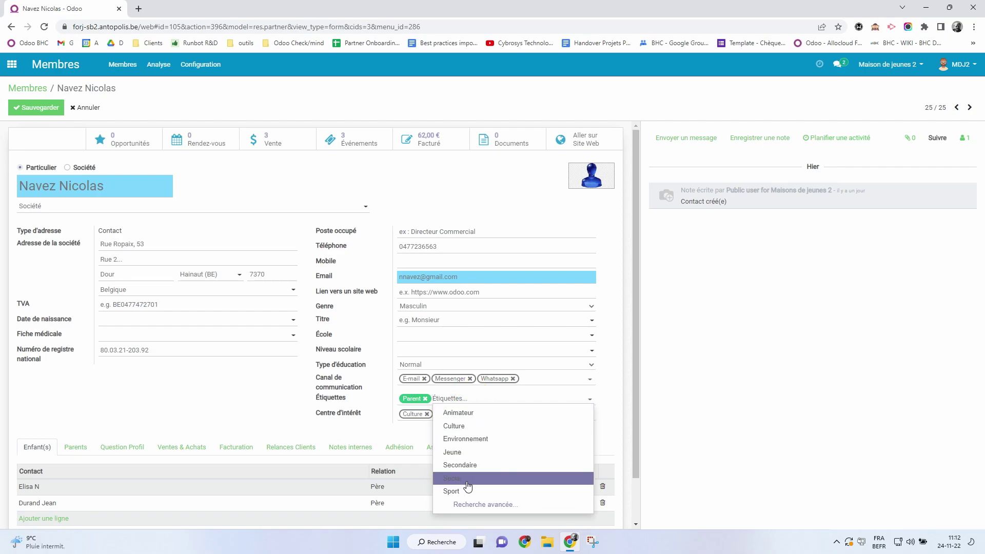
click(459, 453)
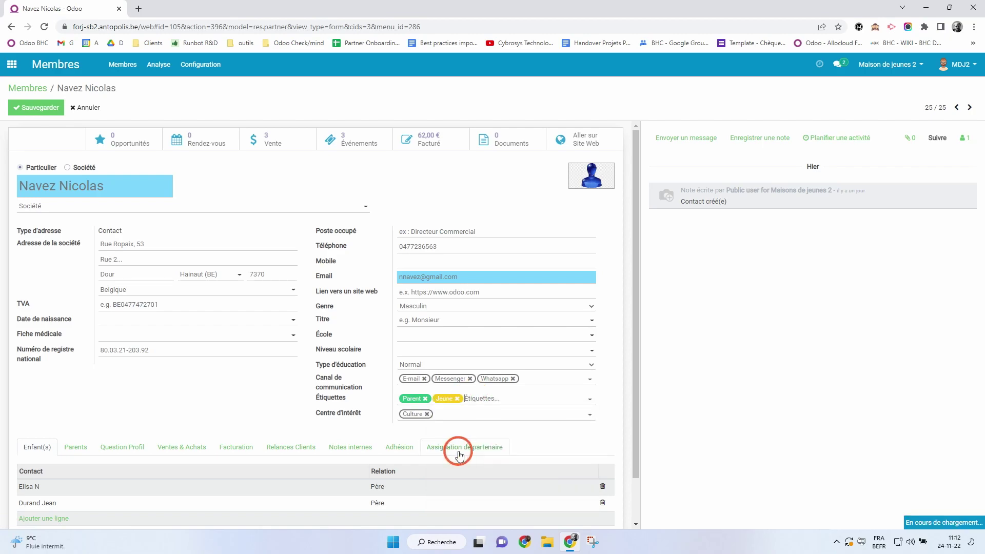
click(480, 399)
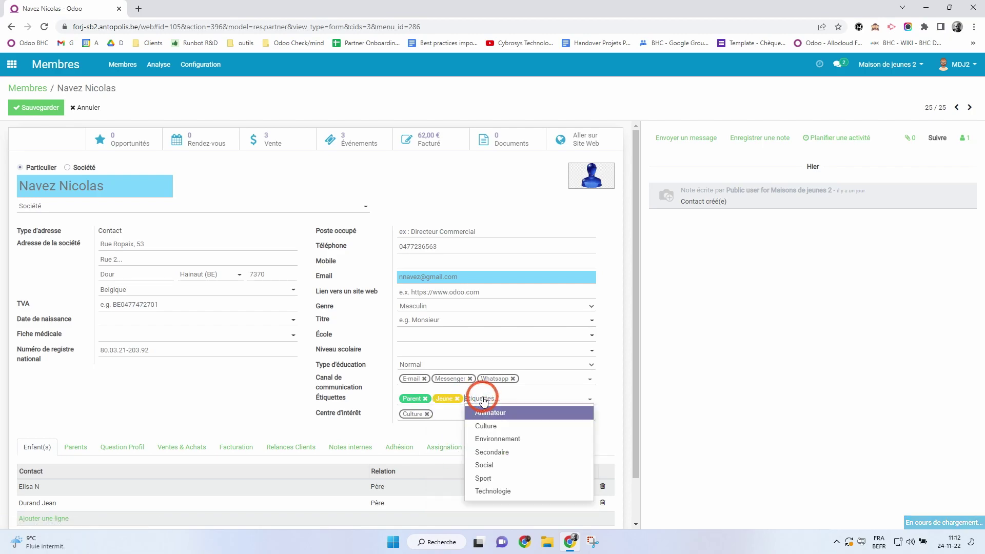
click(526, 426)
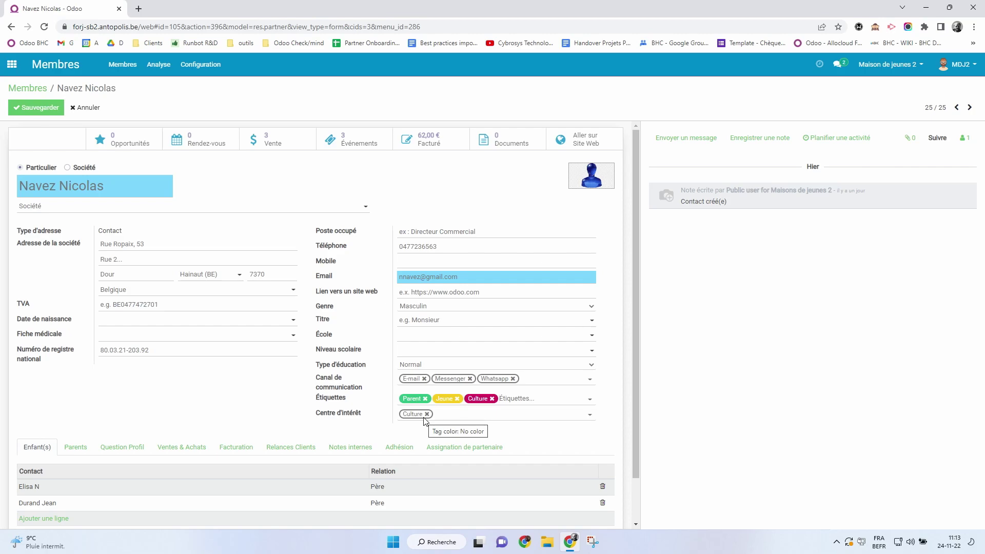
click(470, 416)
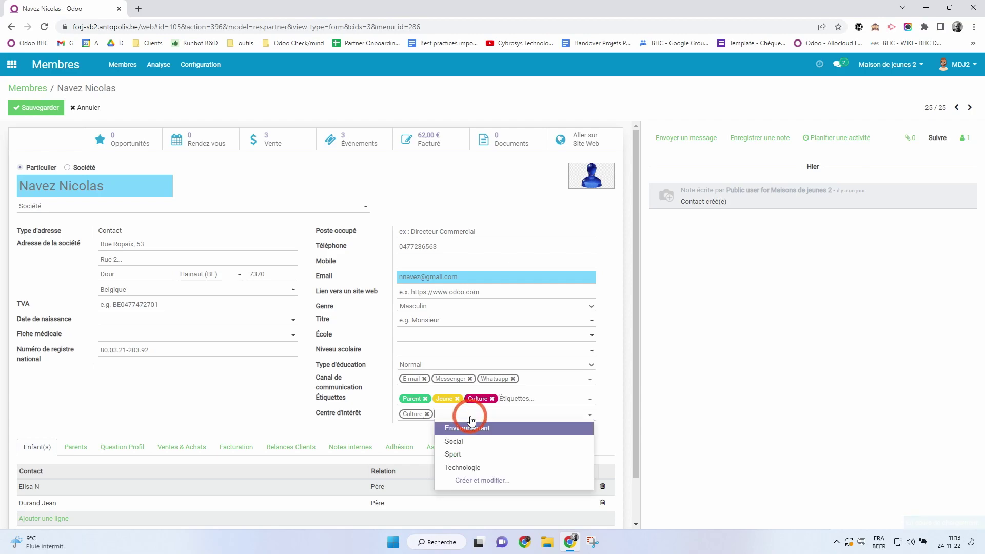
click(472, 454)
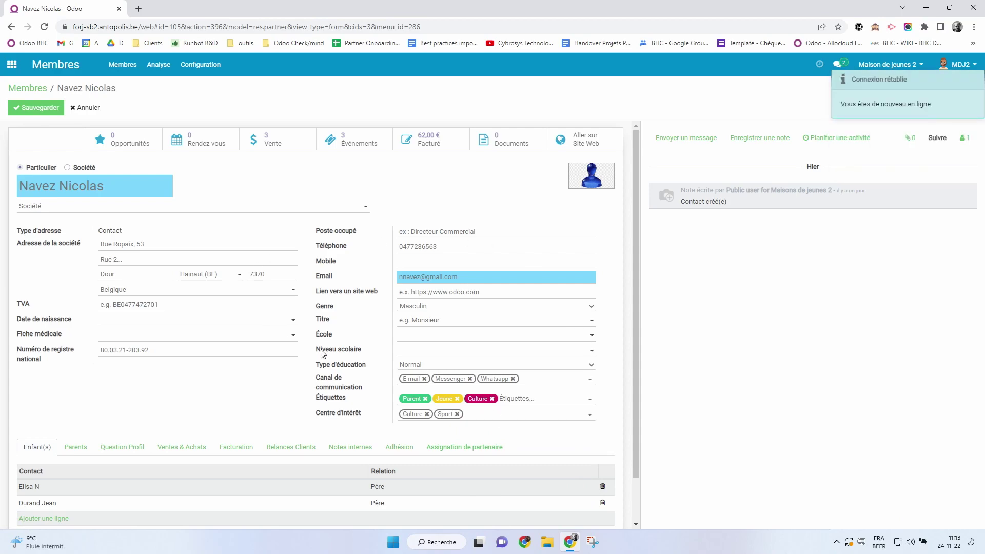
mouse_move(582, 173)
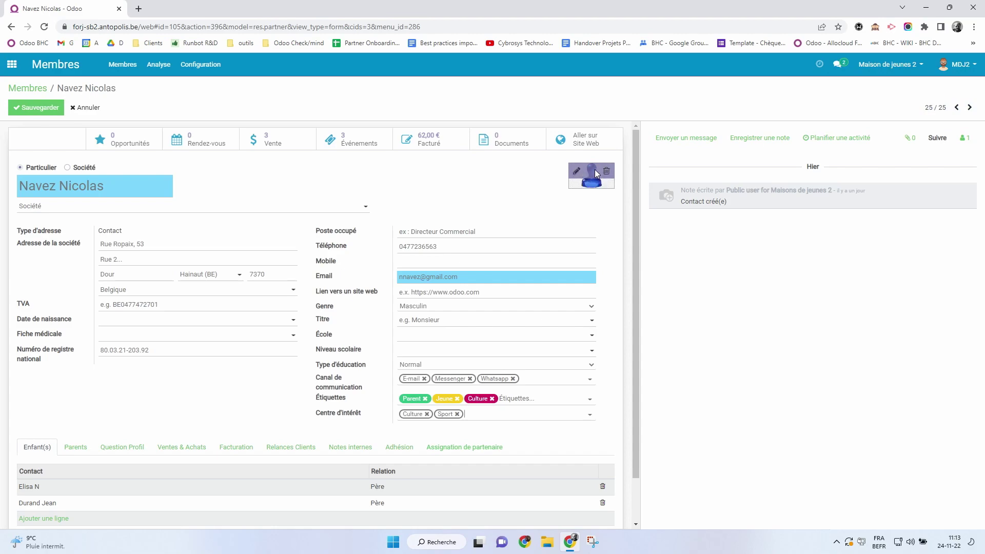
Open the contact record of the first listed child, check the available tags, and close it without changes.
scroll(277, 276, down, 1)
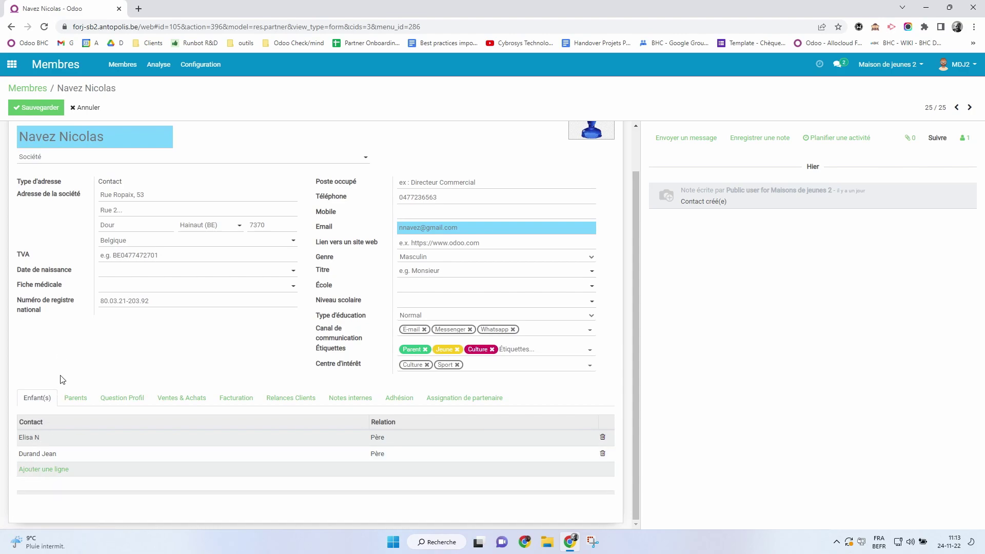
click(37, 442)
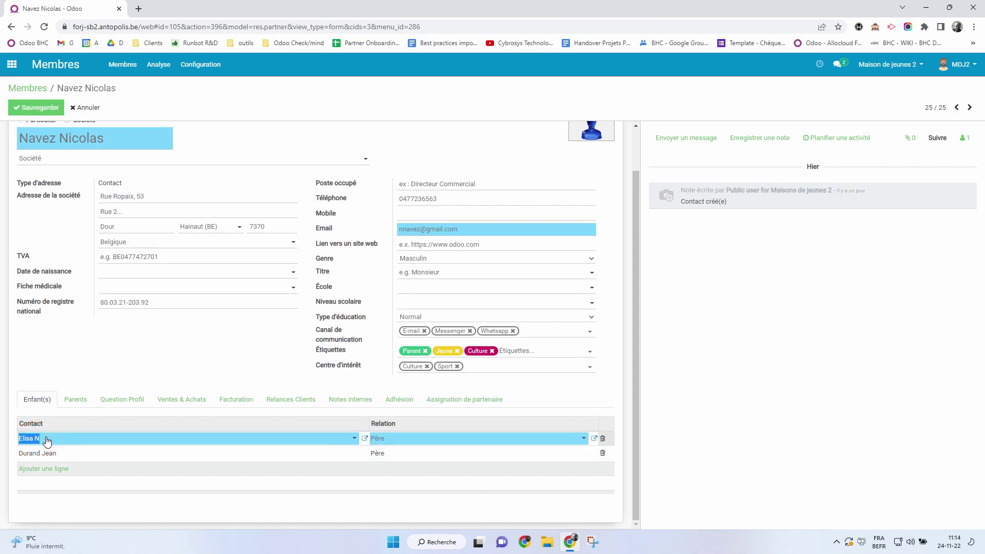
click(364, 440)
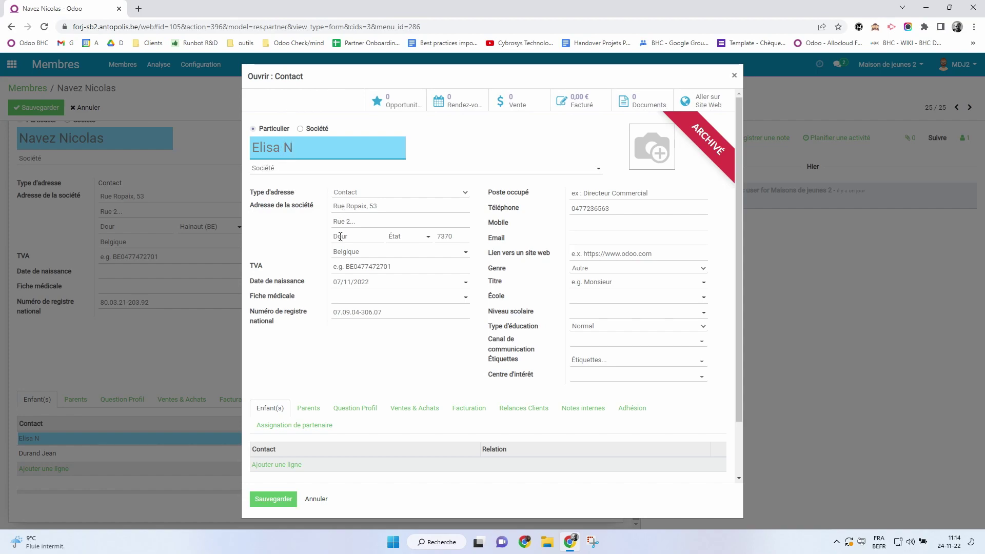
click(622, 367)
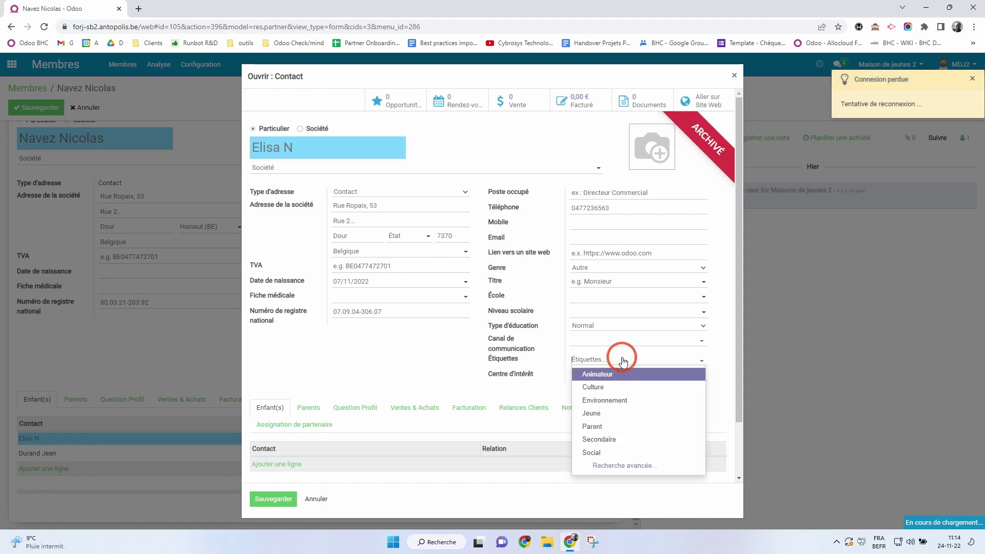
click(622, 367)
click(317, 377)
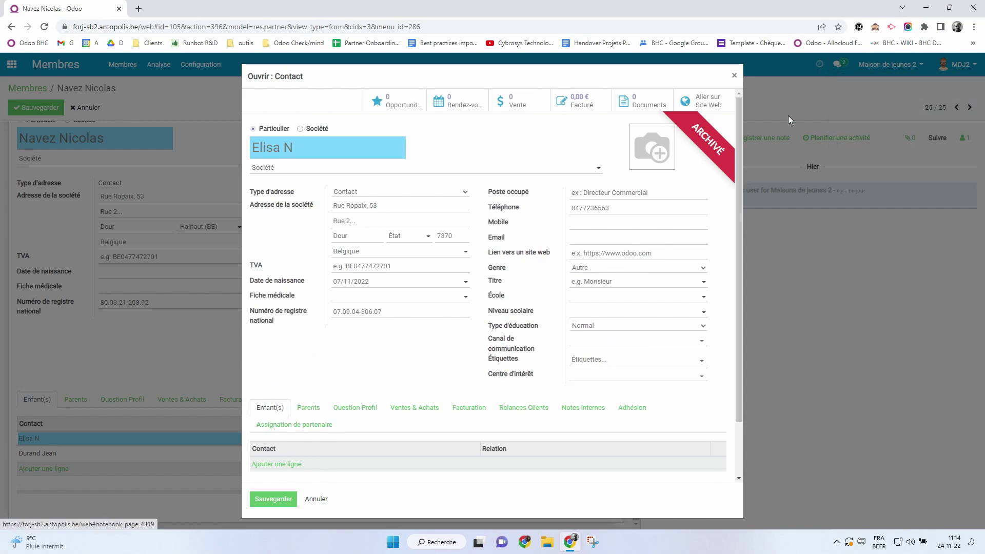
click(735, 77)
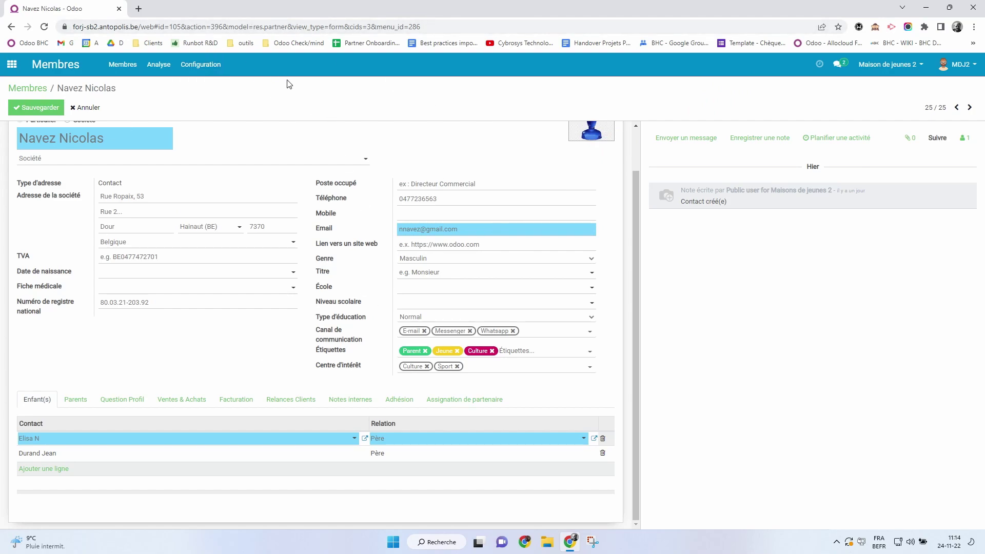
Open the contact record of the second listed child to view its details, then close it.
click(41, 453)
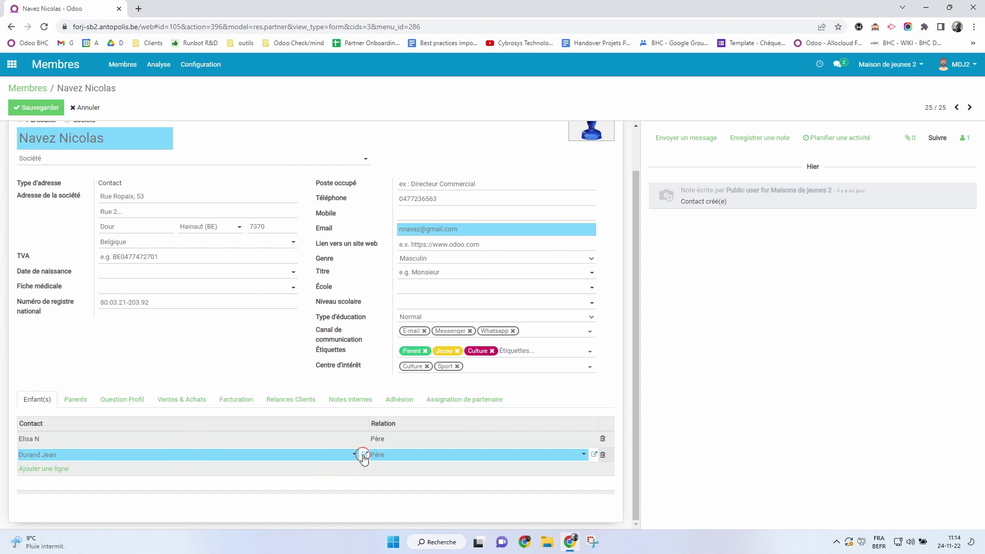
click(363, 454)
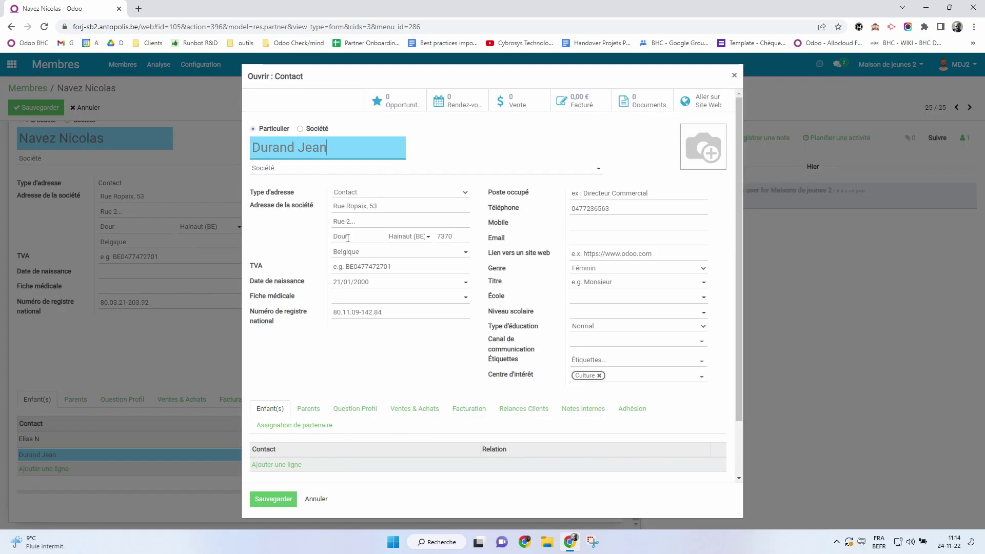
click(734, 75)
click(92, 455)
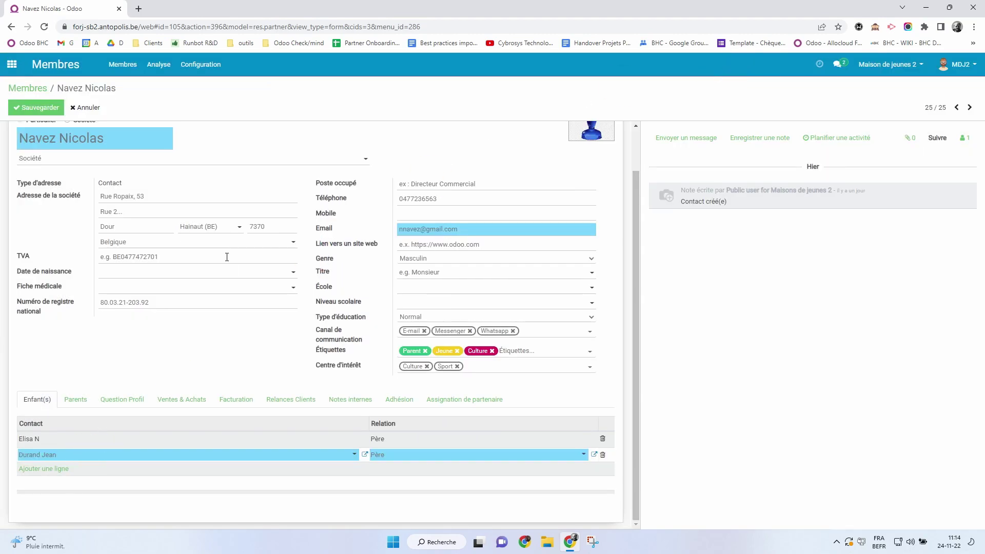
Review the member's parent and child relations, and show the profile questions.
click(75, 399)
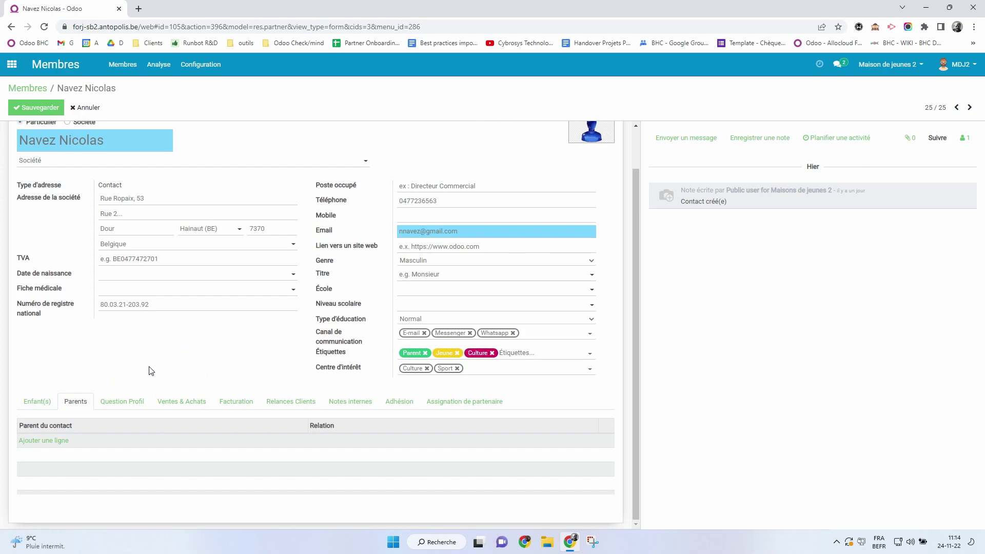
click(40, 402)
click(79, 403)
click(127, 400)
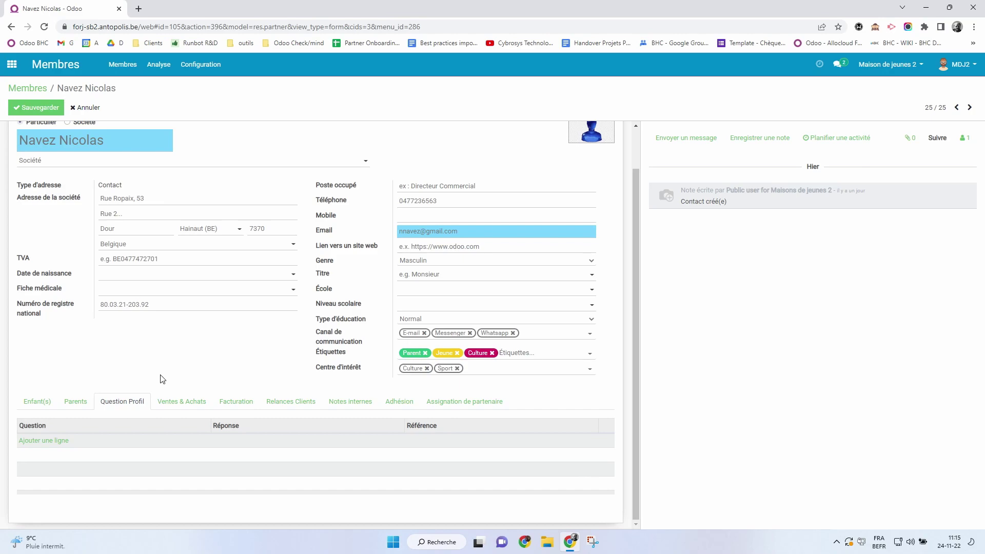
Add a profile question line to the member and start creating a new question named "Sportif ?".
click(40, 441)
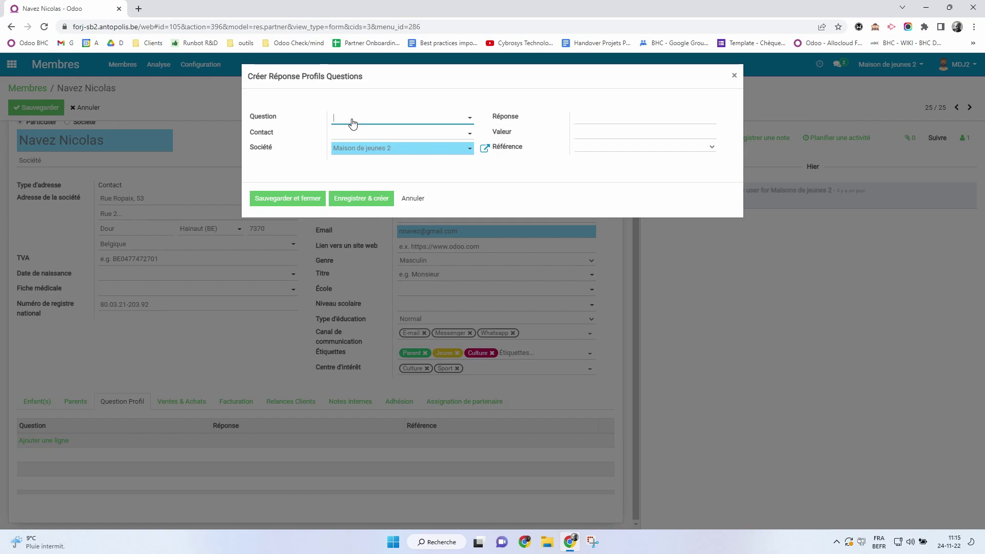
click(395, 119)
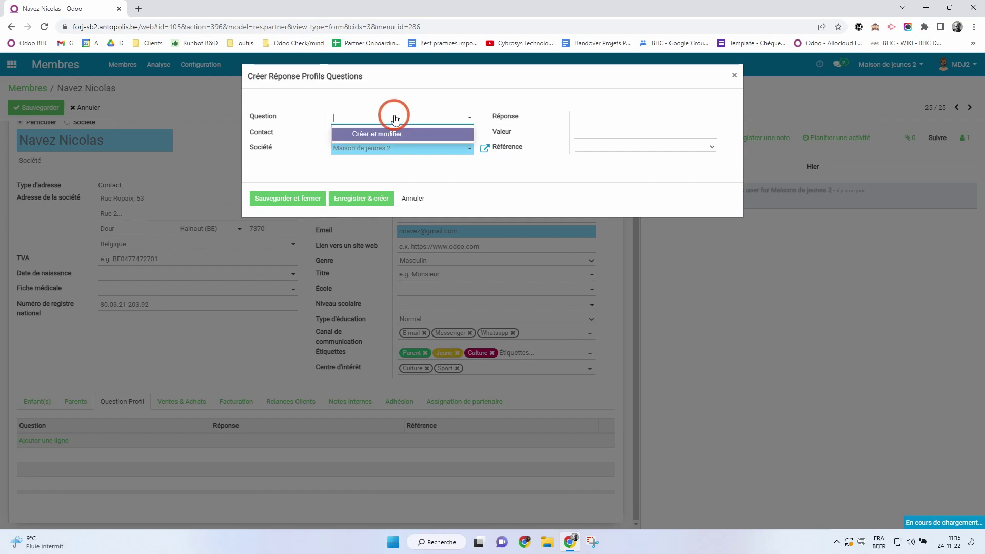
click(395, 119)
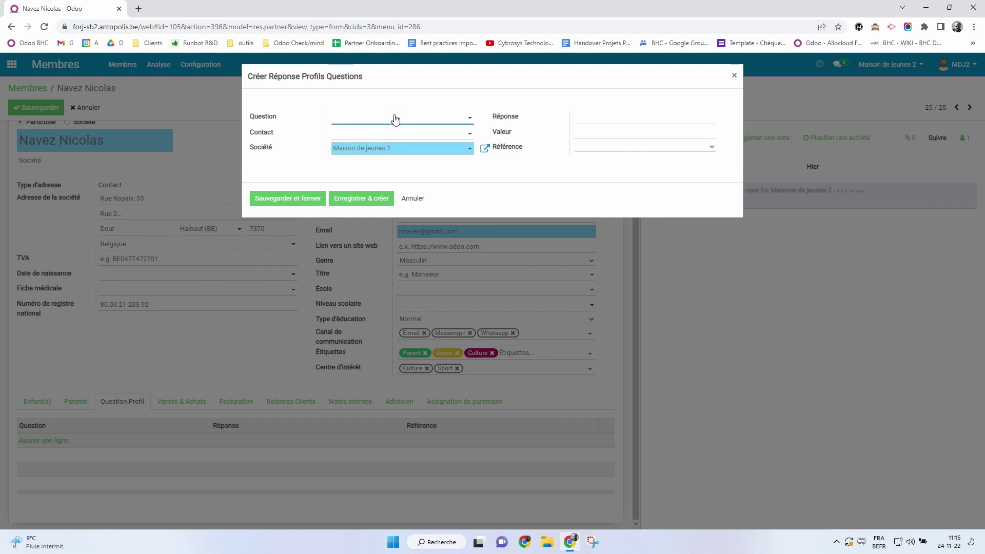
text(Sportif ?)
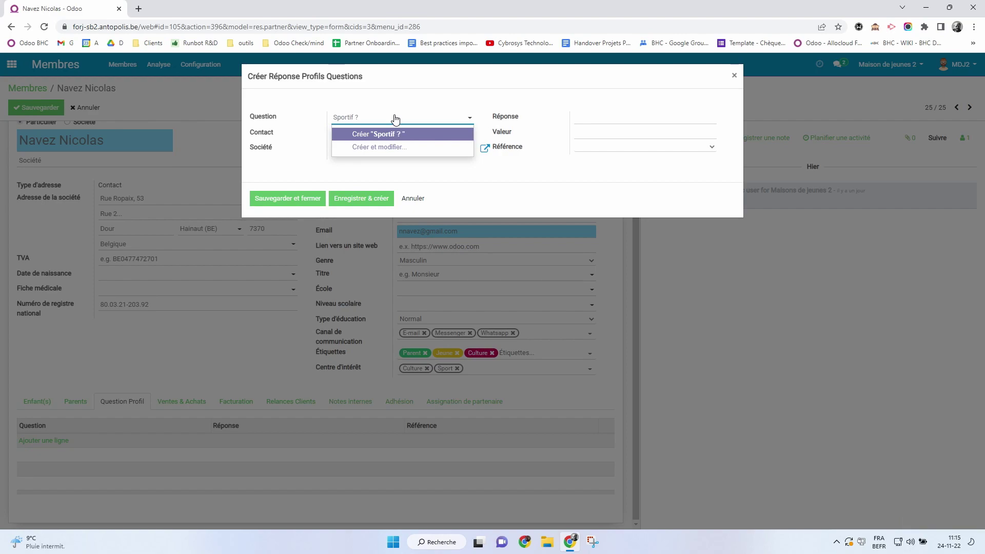
click(394, 134)
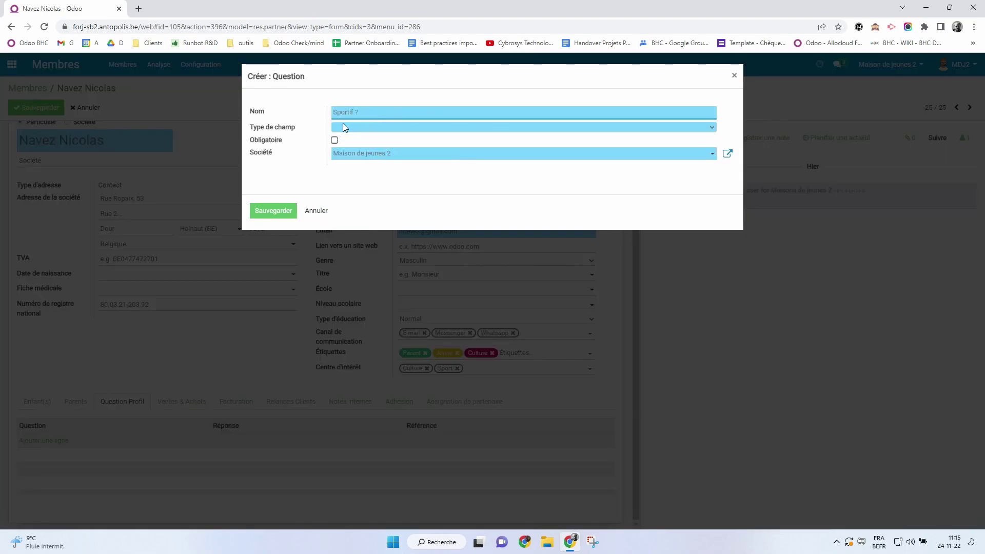
Set the new question's field type to Texte and save the question.
click(358, 129)
click(353, 138)
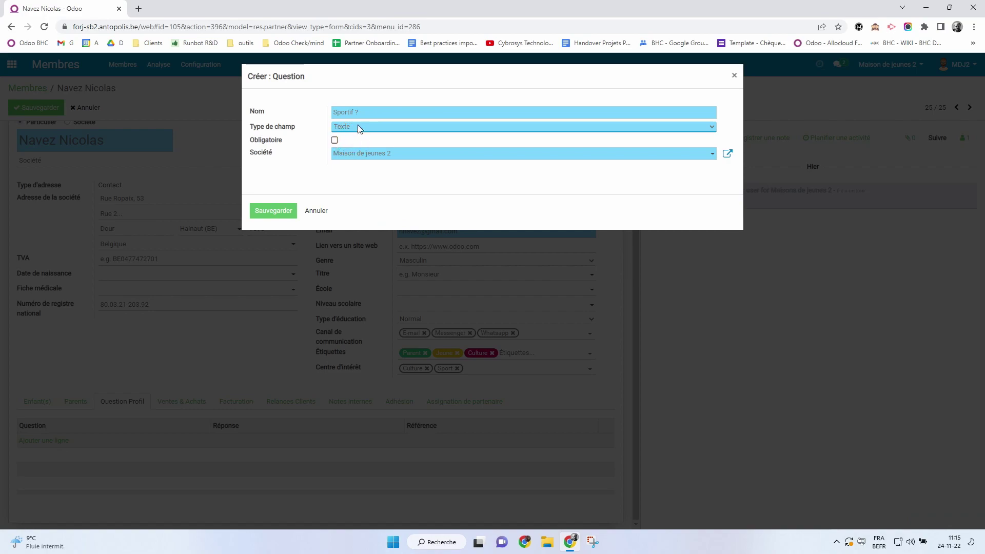
click(359, 127)
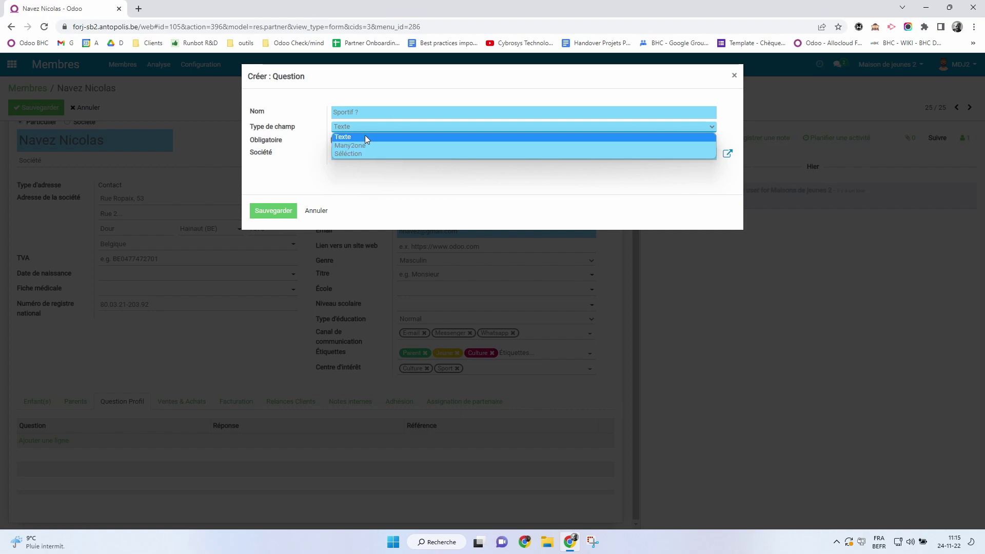
click(364, 135)
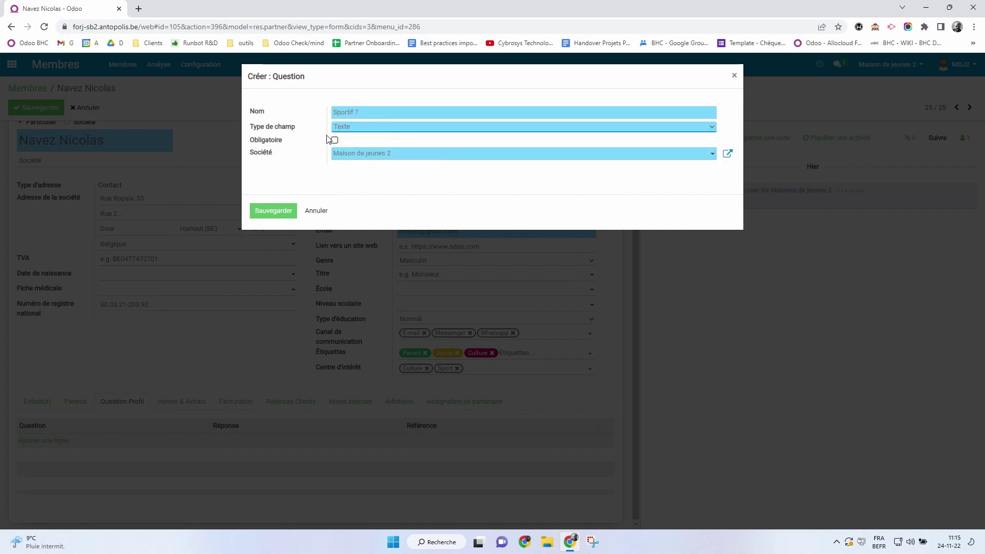
click(273, 211)
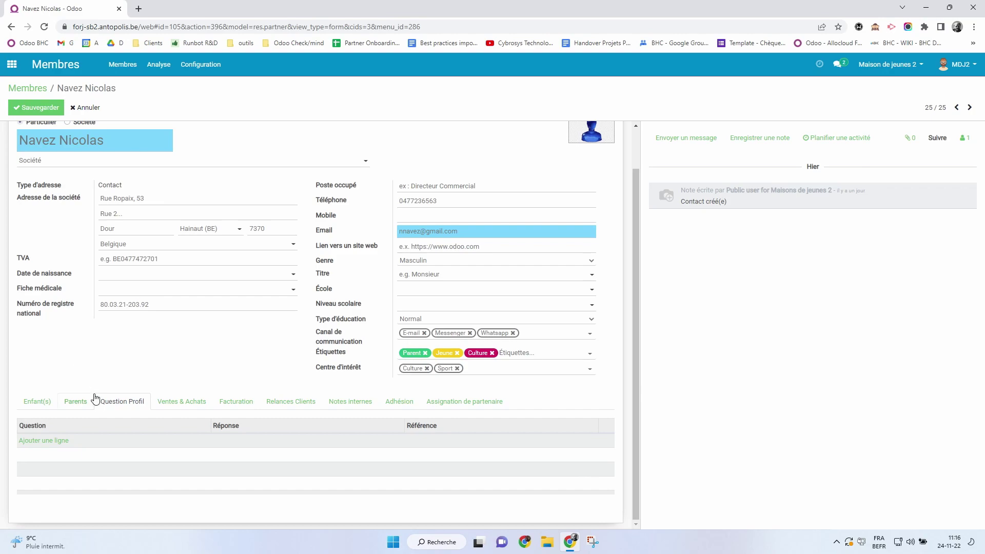
Open a blank profile answer entry to view its fields, then cancel it.
click(57, 445)
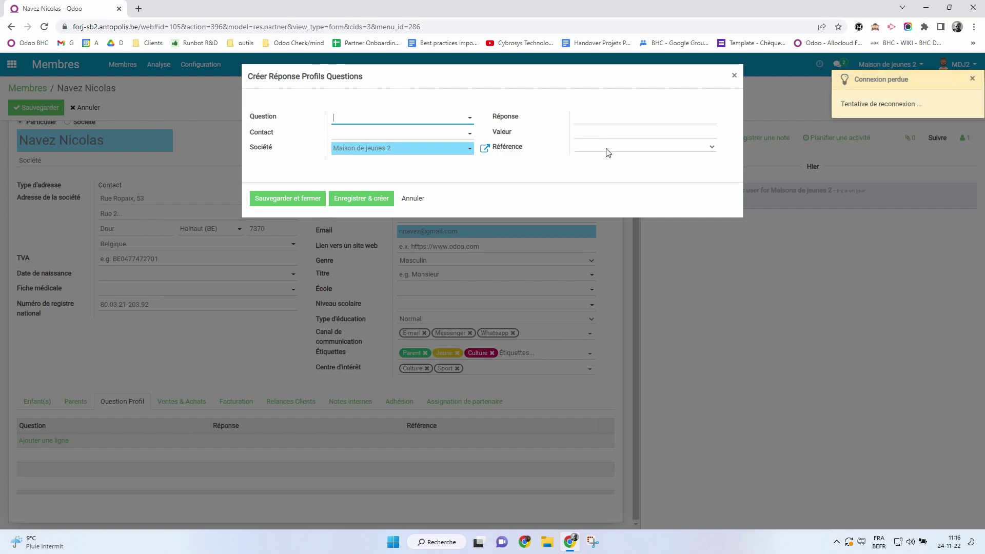
click(413, 198)
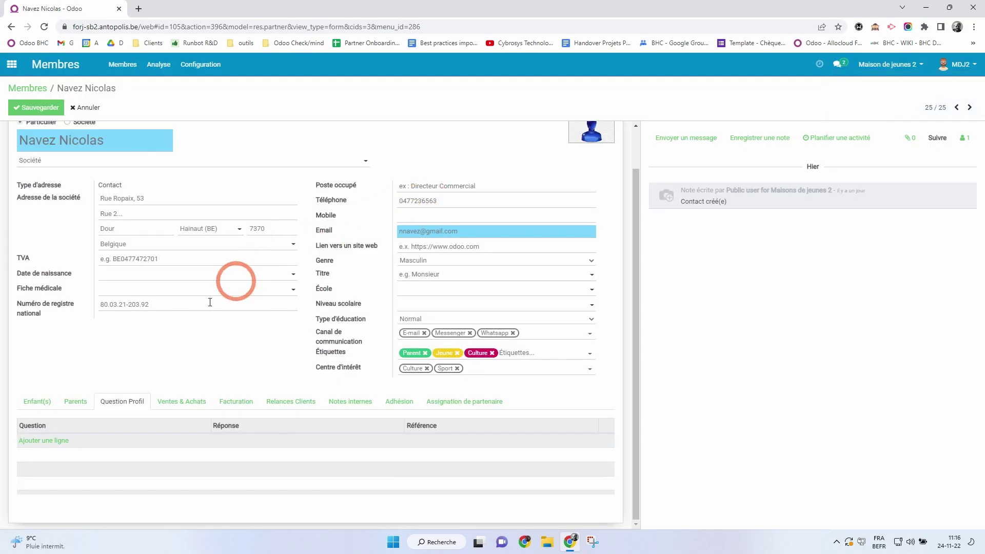
Show the member's sales and purchase settings and check the available purchase payment terms without choosing one.
click(175, 406)
scroll(170, 388, down, 2)
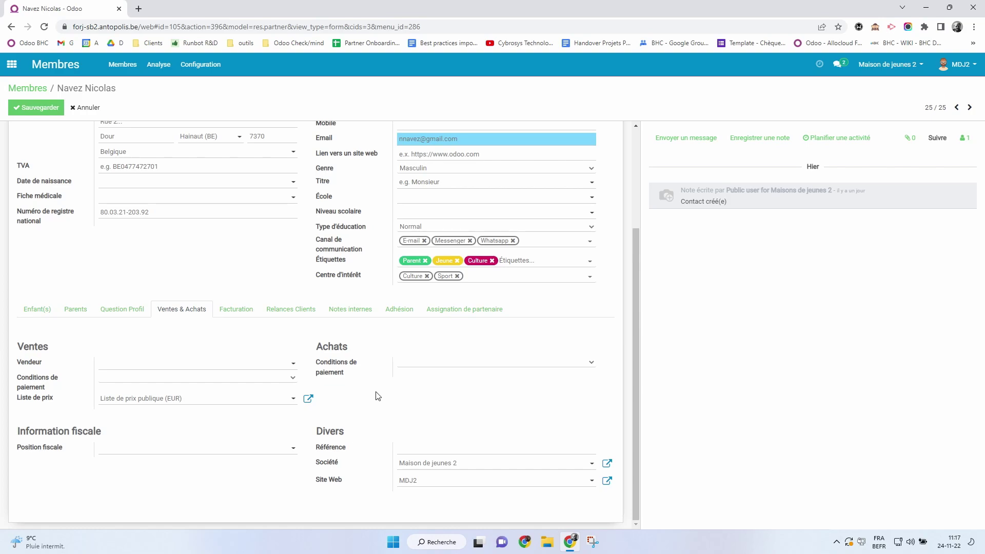
click(591, 365)
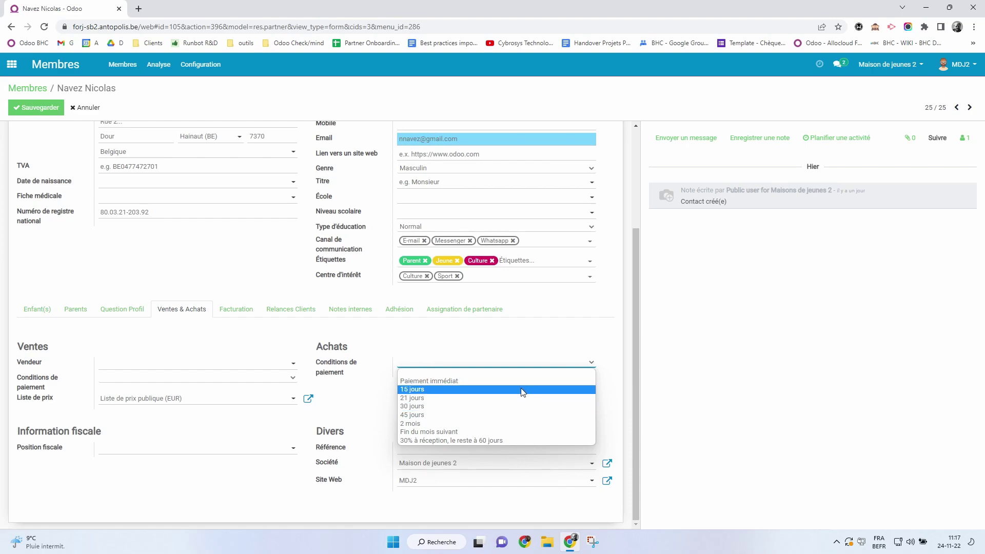
click(482, 346)
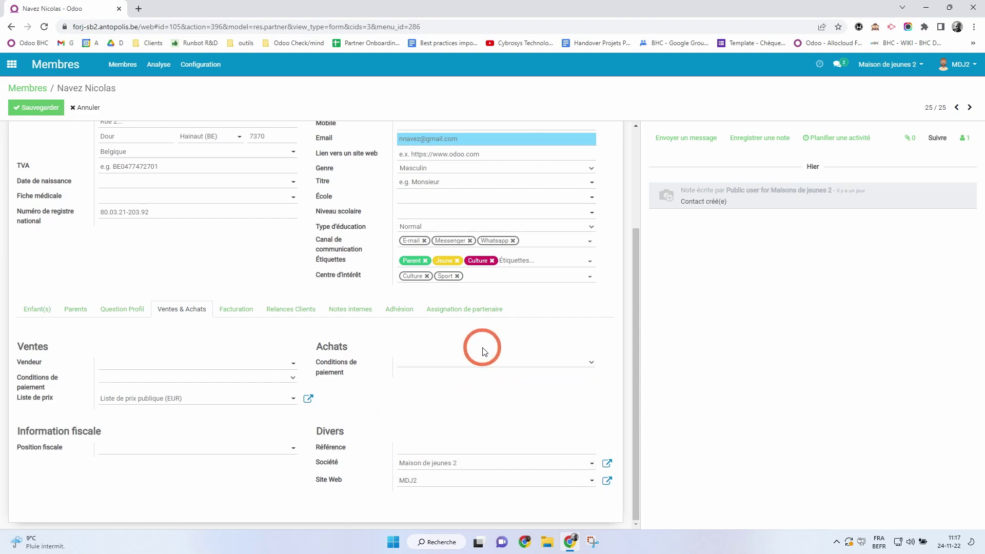
click(424, 347)
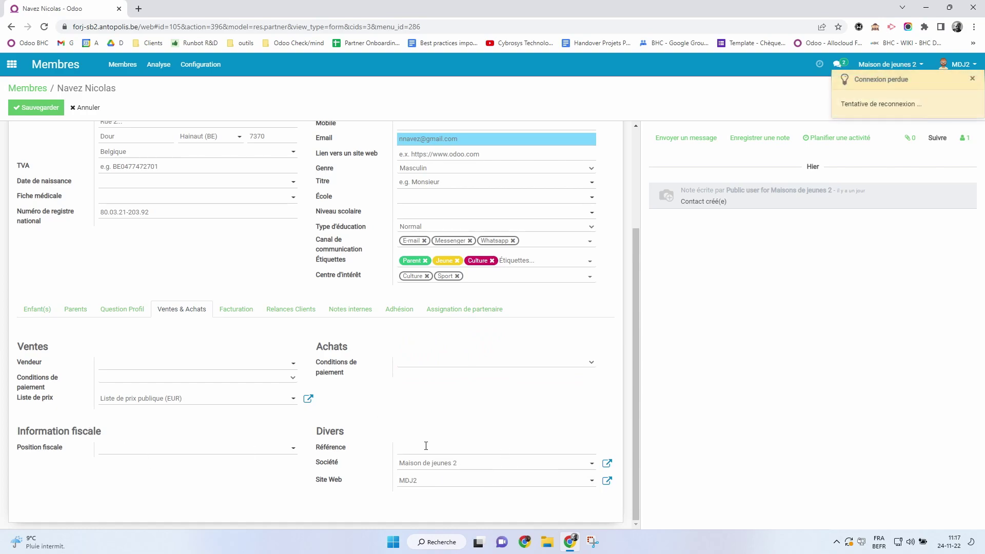
Examine the company and website fields under Divers, and check the available companies without changing the selection.
click(339, 463)
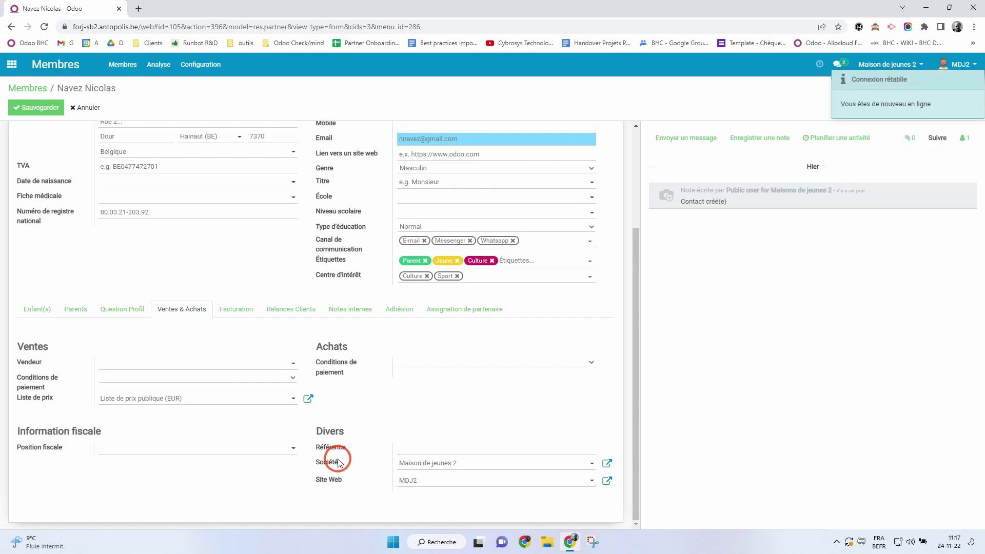
click(347, 484)
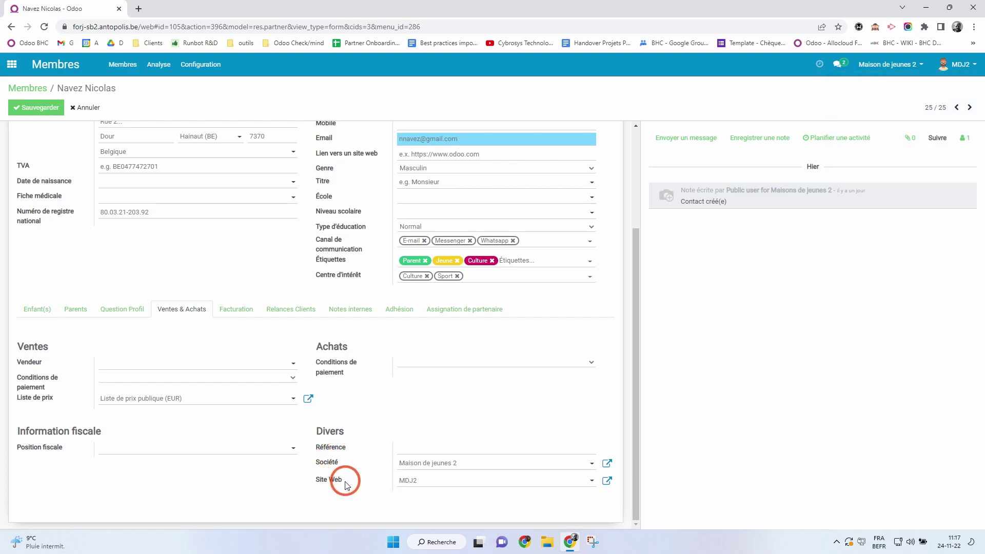
click(440, 465)
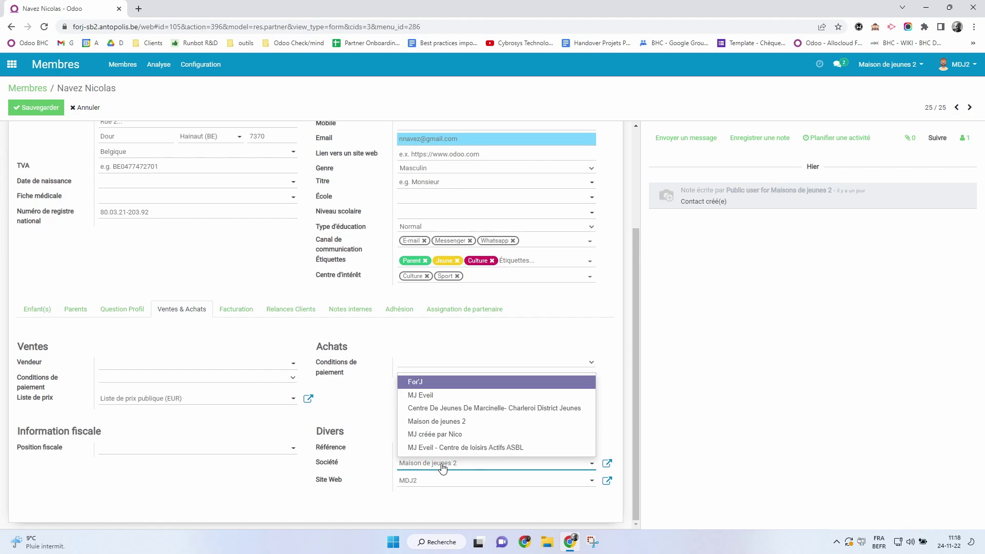
click(442, 466)
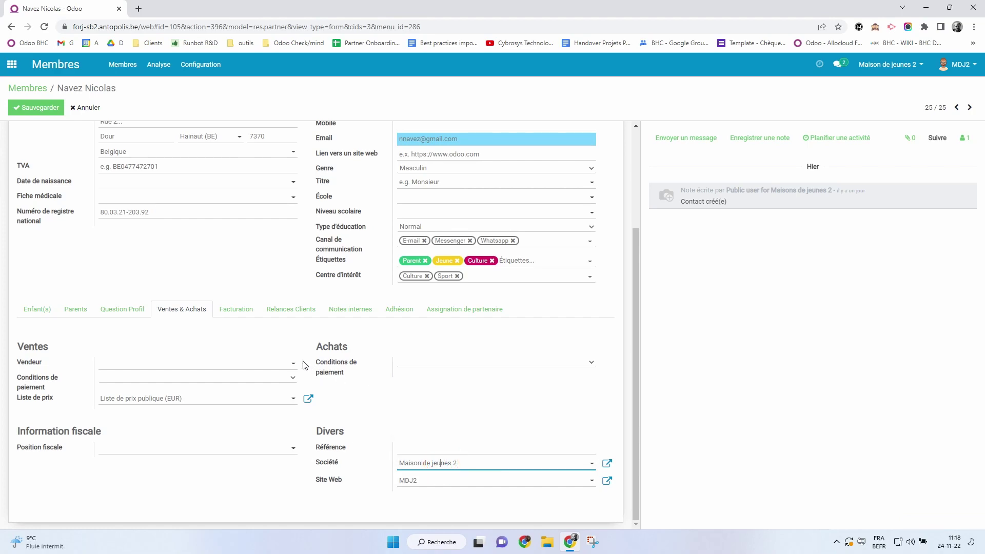
Review the member's bank accounts for invoicing, and examine the customer follow-up details and unpaid invoices section.
click(236, 314)
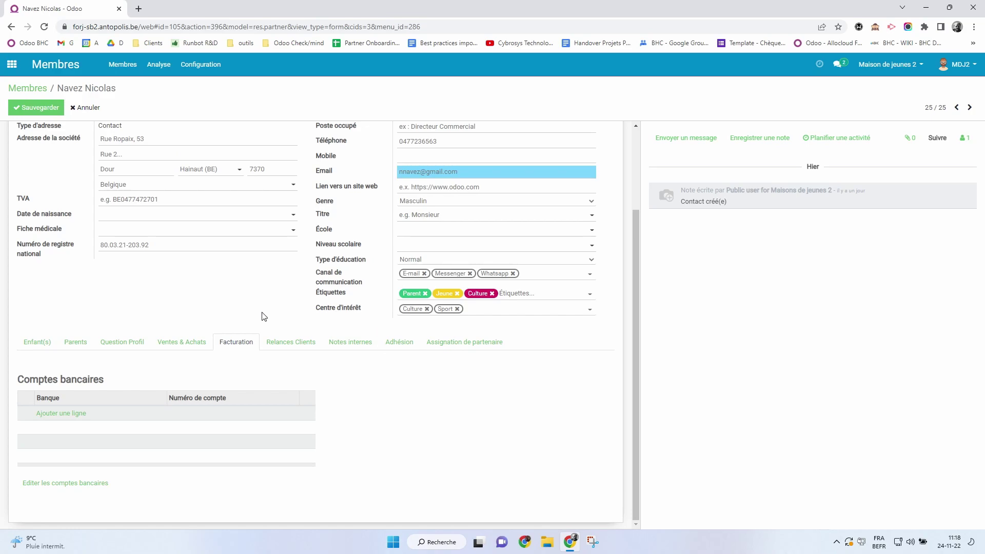
click(308, 342)
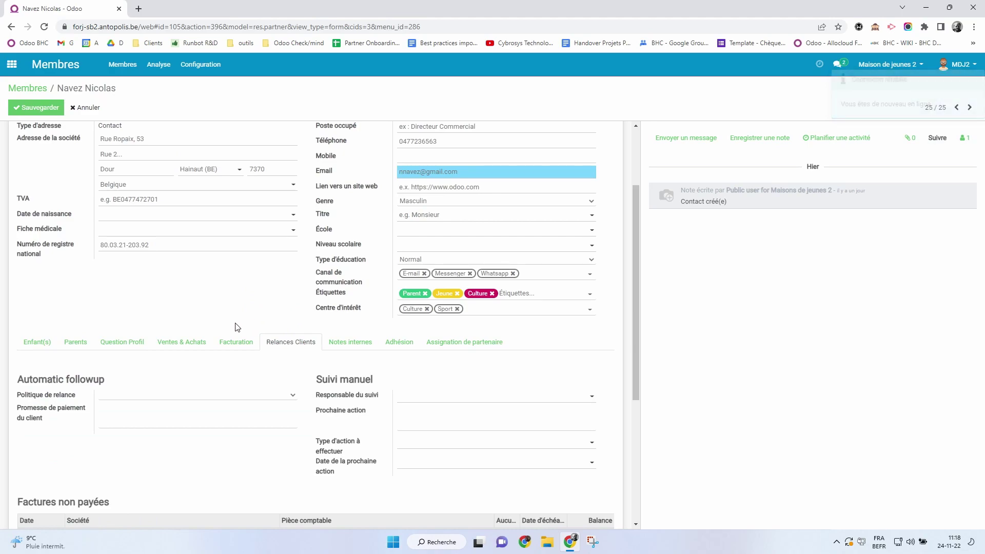
scroll(236, 325, down, 1)
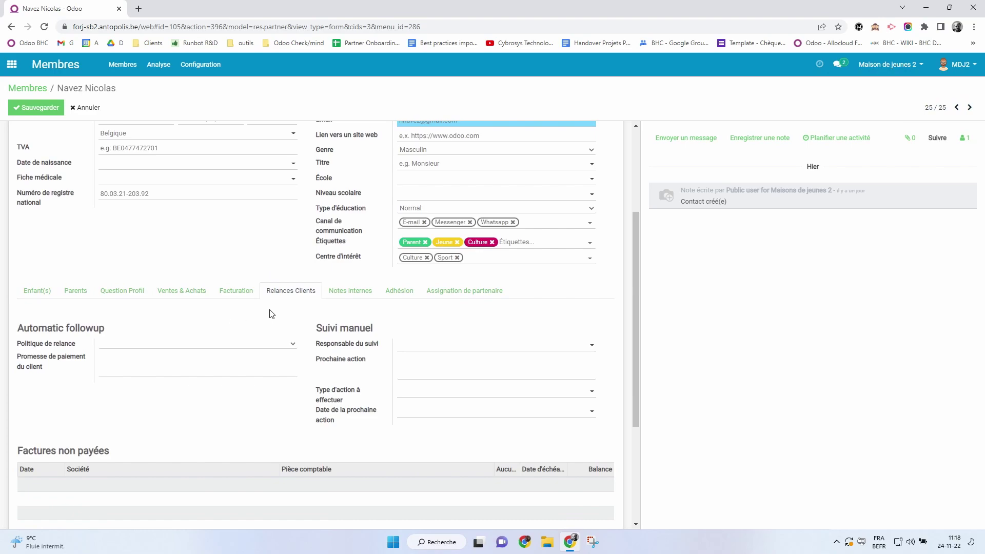
scroll(257, 377, down, 1)
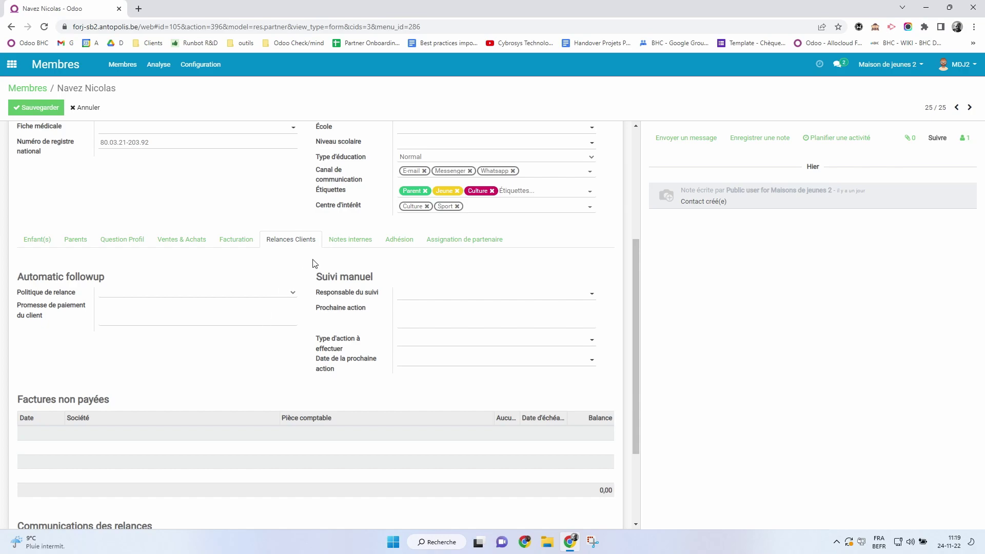
Enter the two-line internal note "izeuh lzeif fh zifheuf zelifh" and "zefh zeiufhjsld" on the member's record.
click(346, 245)
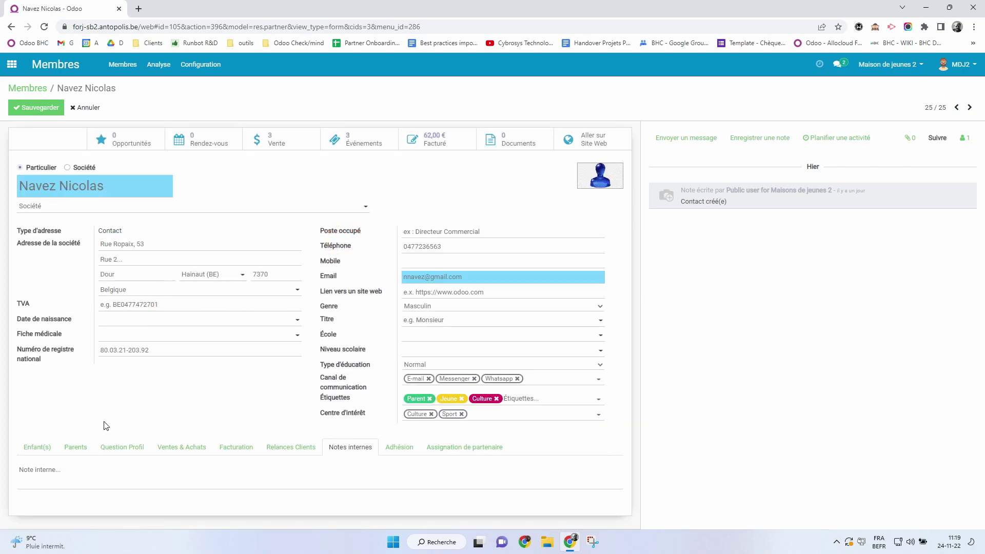
click(133, 469)
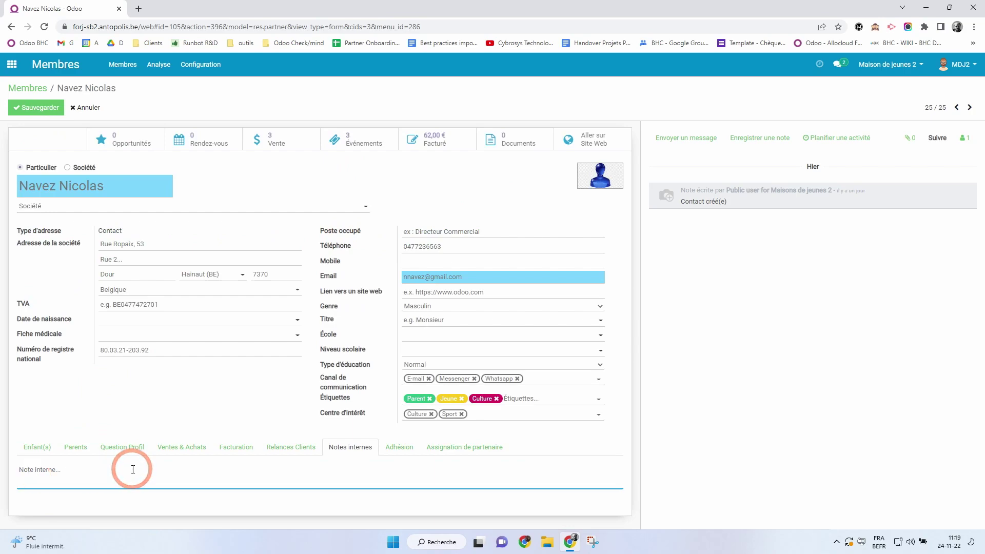
text(izeuh lzeif fh zifheuf zelifh)
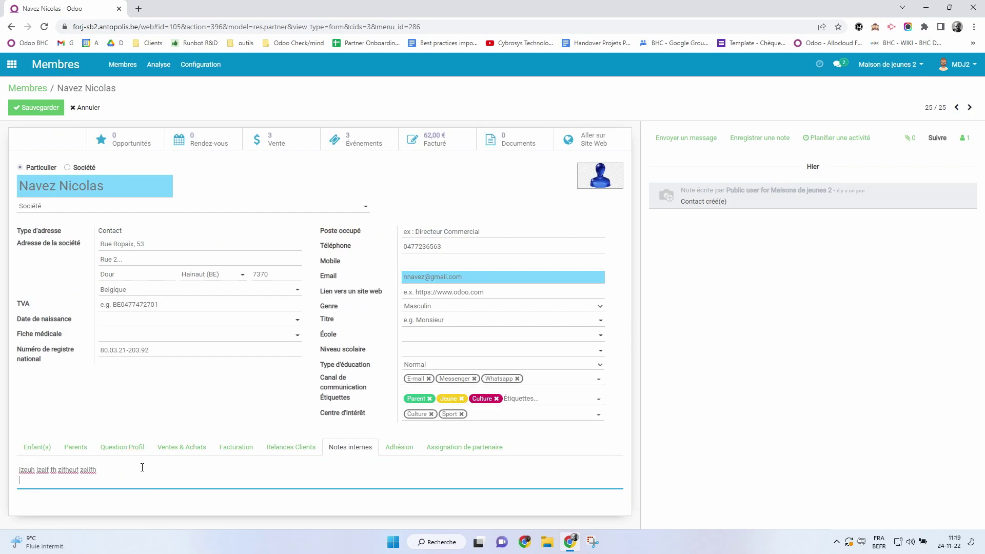
key(Return)
text(zefh zeiufhjsld)
From the member's membership details, pay a contribution by creating a membership invoice for Adhésion 2021-2022 MDJ2.
click(400, 450)
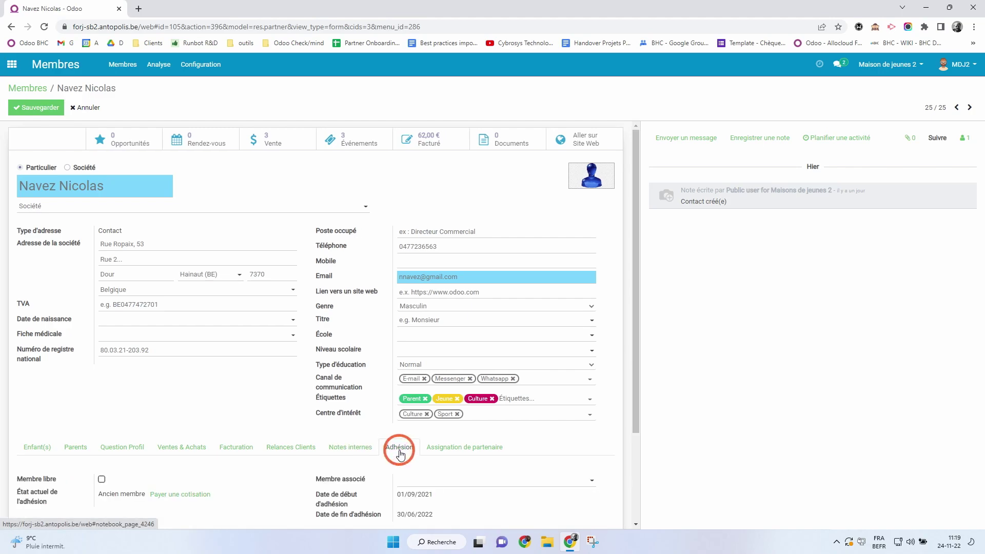
scroll(246, 405, down, 2)
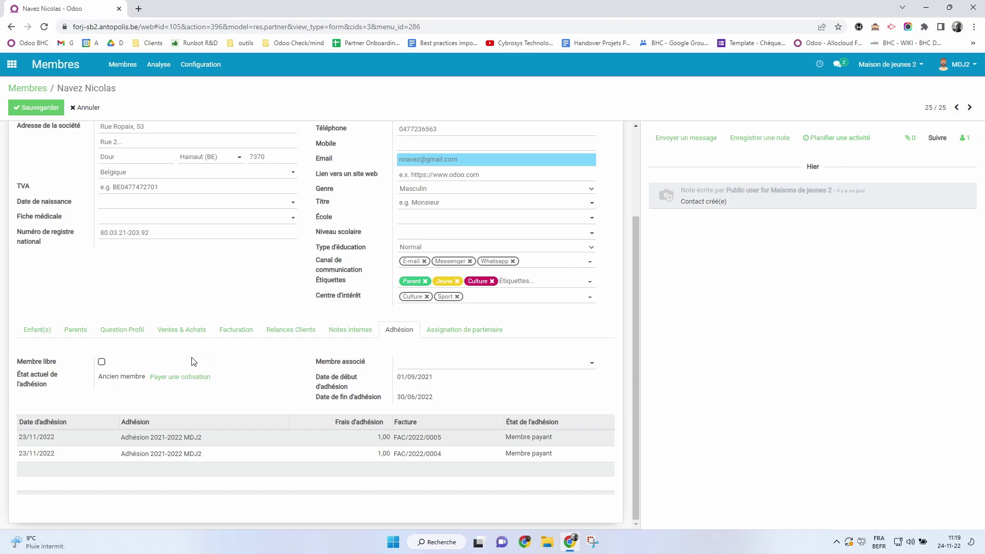
click(190, 380)
click(190, 379)
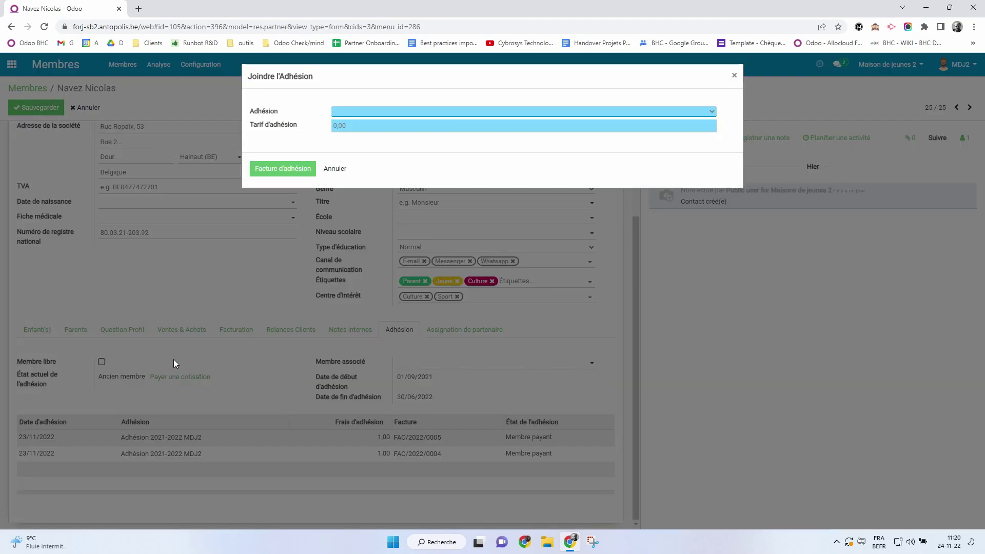
click(340, 111)
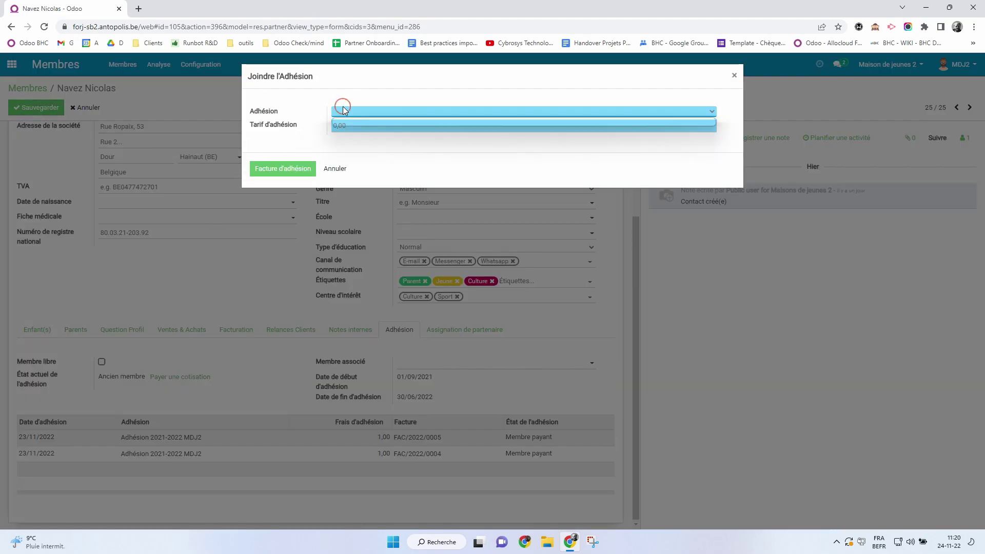
click(368, 121)
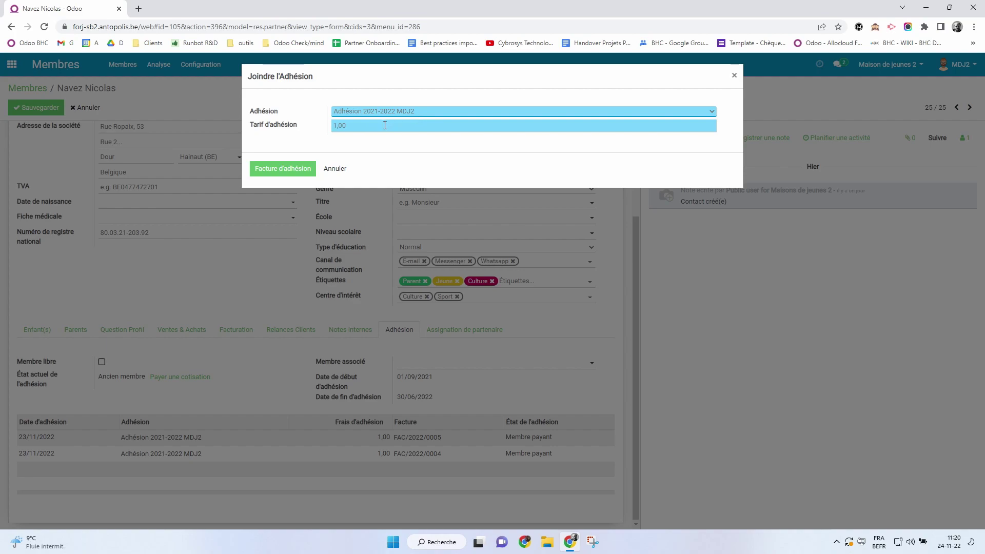
drag(365, 126, 331, 124)
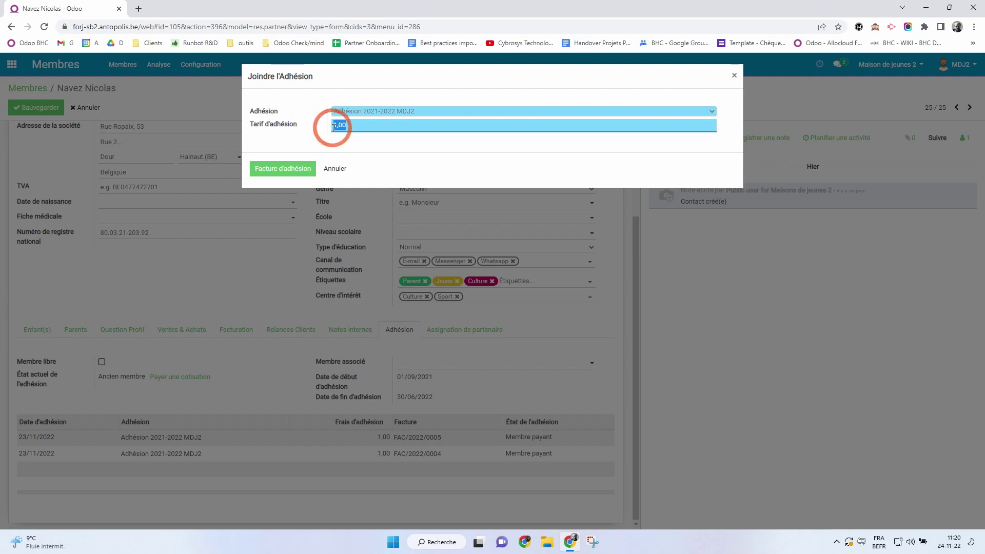
click(263, 173)
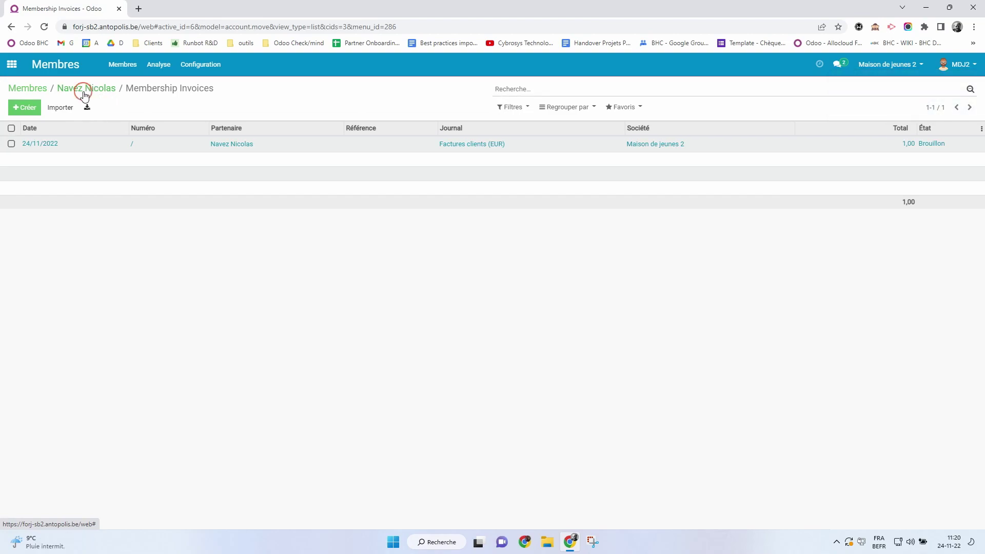
Return to the member's record, review the membership lines, and show the partner assignment details.
click(59, 92)
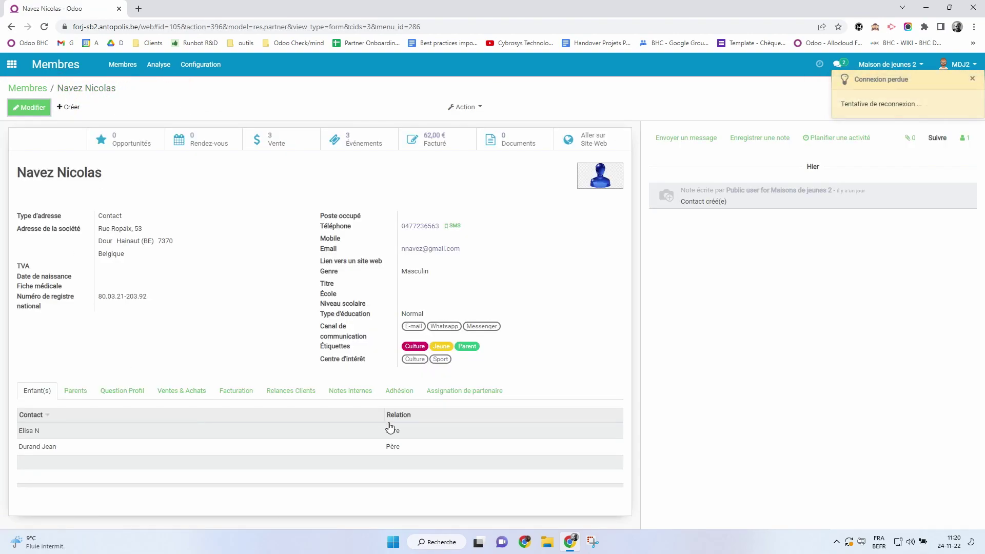
click(398, 391)
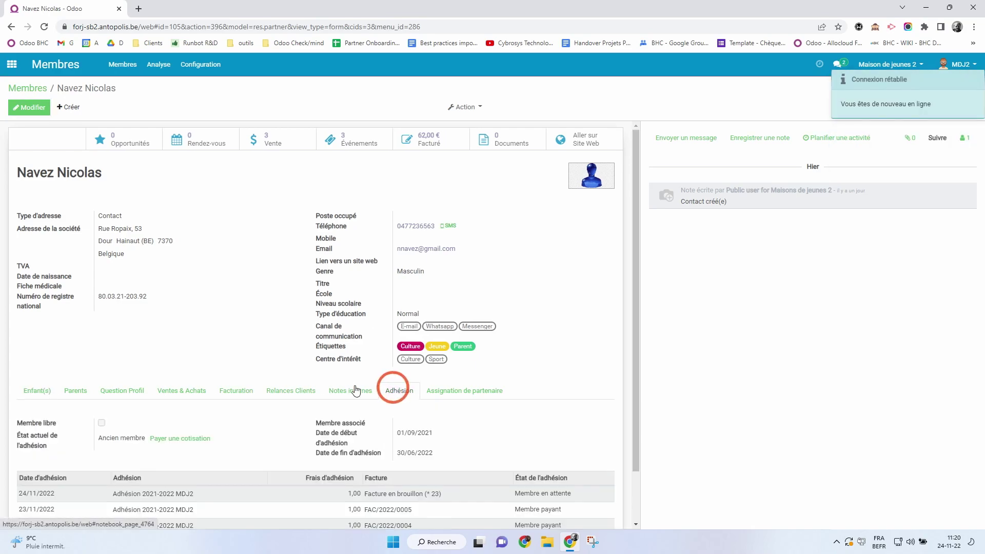
scroll(156, 437, down, 1)
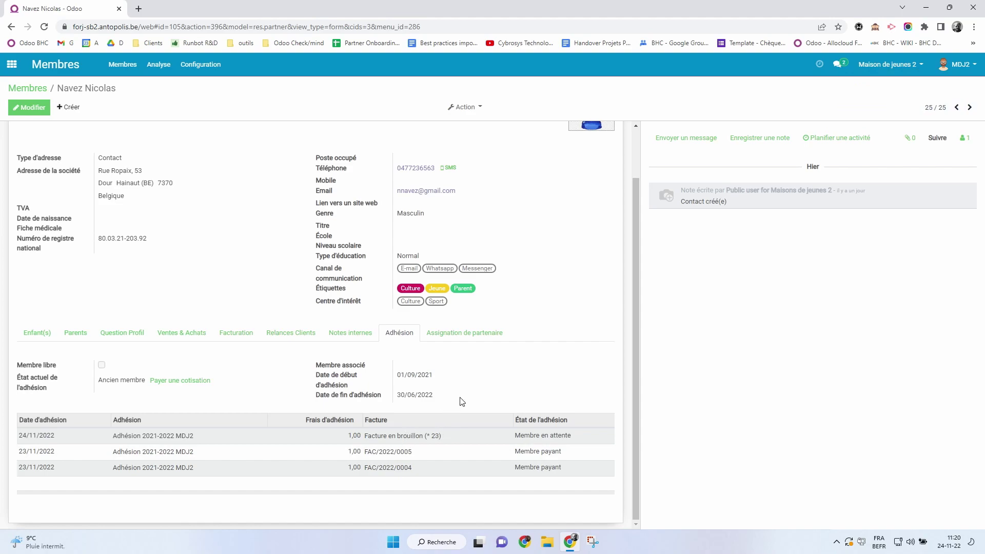
click(462, 334)
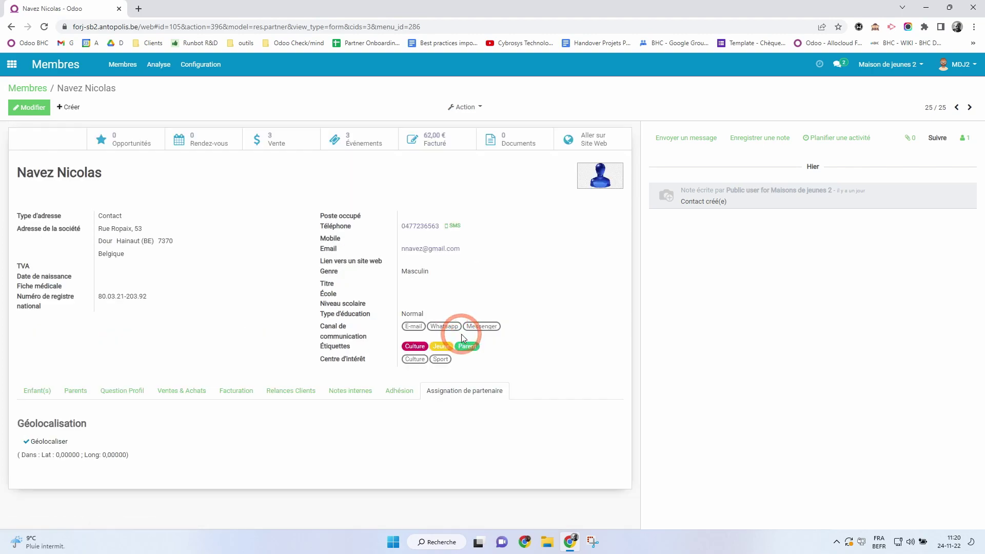